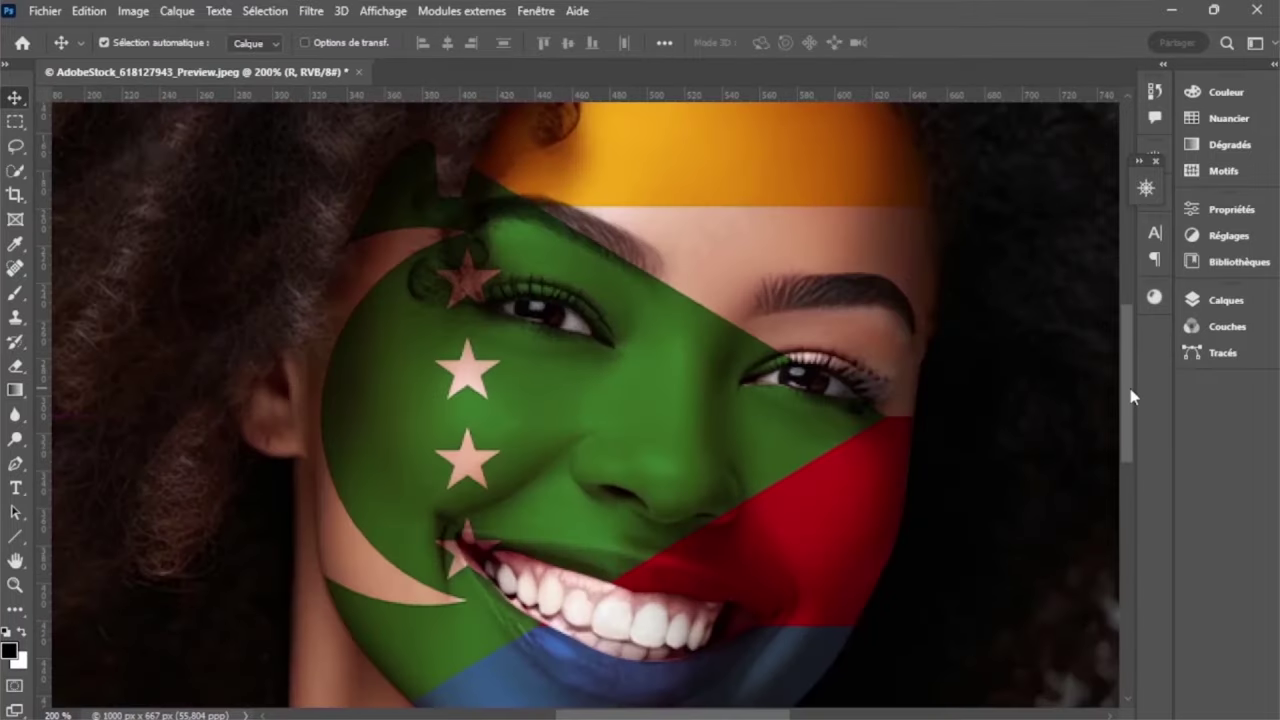
Step: Strip the finished flag portrait down to a single empty transparent layer, Calque 2
{"action": "left_click_drag", "start_coordinate": [1131, 397], "coordinate": [1116, 327]}
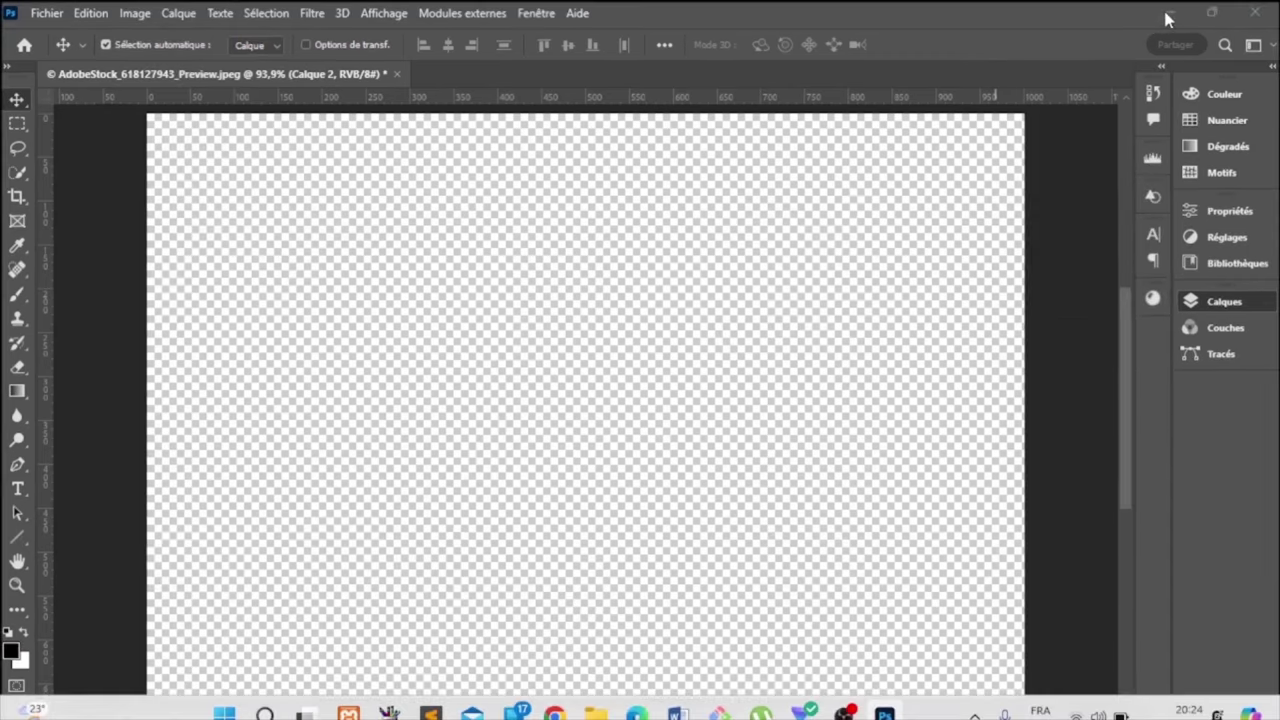
Step: Drag the IMG portrait and R flag images from the desktop onto the Photoshop canvas
{"action": "left_click", "coordinate": [1168, 14]}
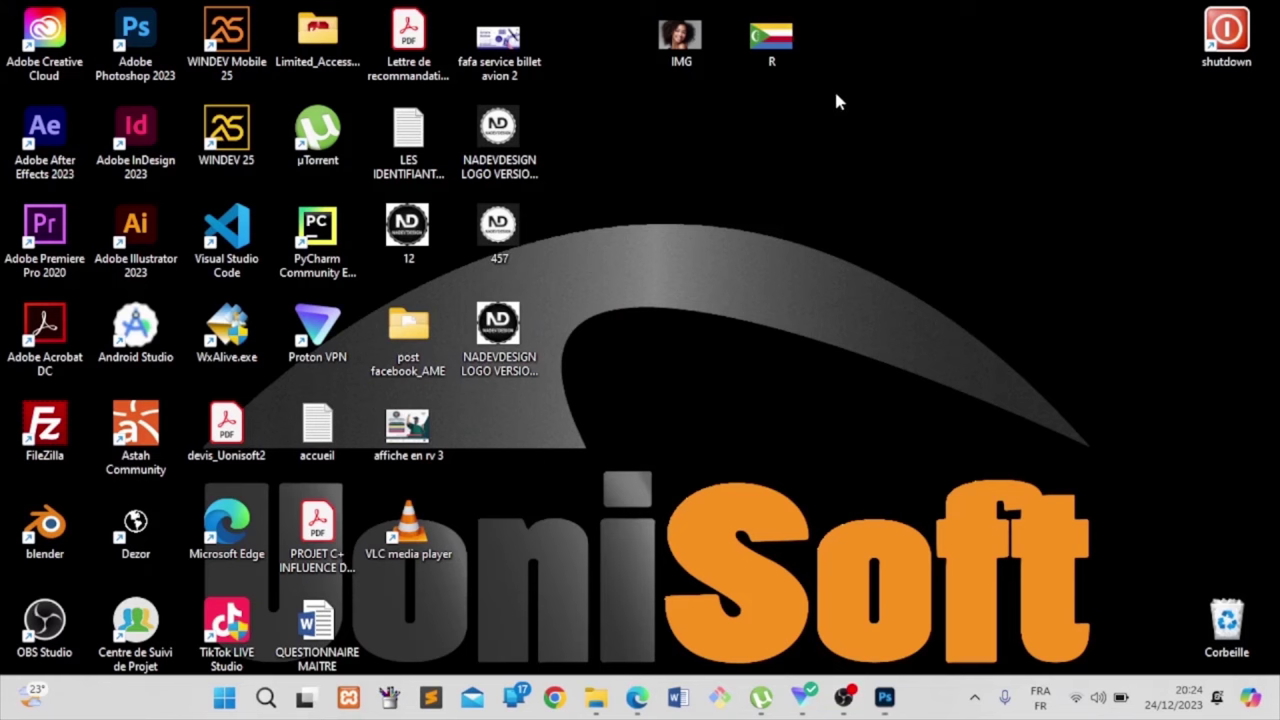
{"action": "mouse_move", "coordinate": [834, 88]}
{"action": "left_mouse_down"}
{"action": "mouse_move", "coordinate": [655, 45]}
{"action": "mouse_move", "coordinate": [893, 706]}
{"action": "left_mouse_up"}
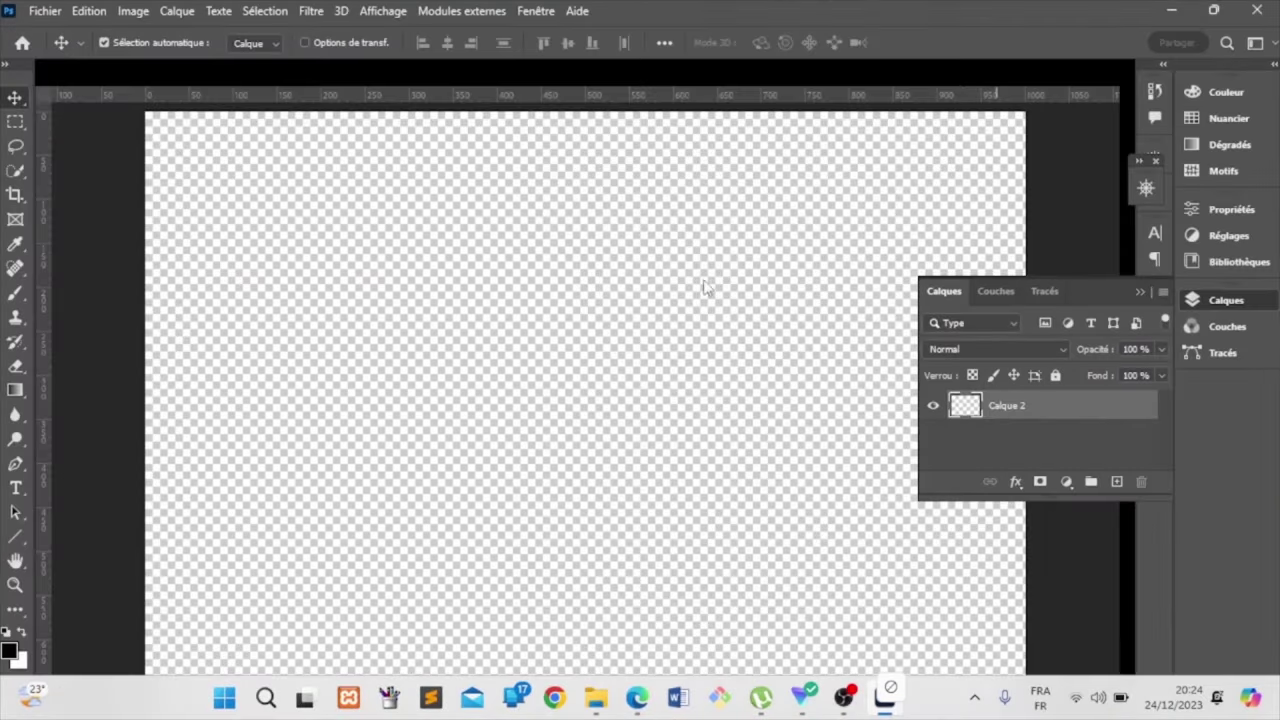
{"action": "left_click_drag", "start_coordinate": [893, 706], "coordinate": [592, 402]}
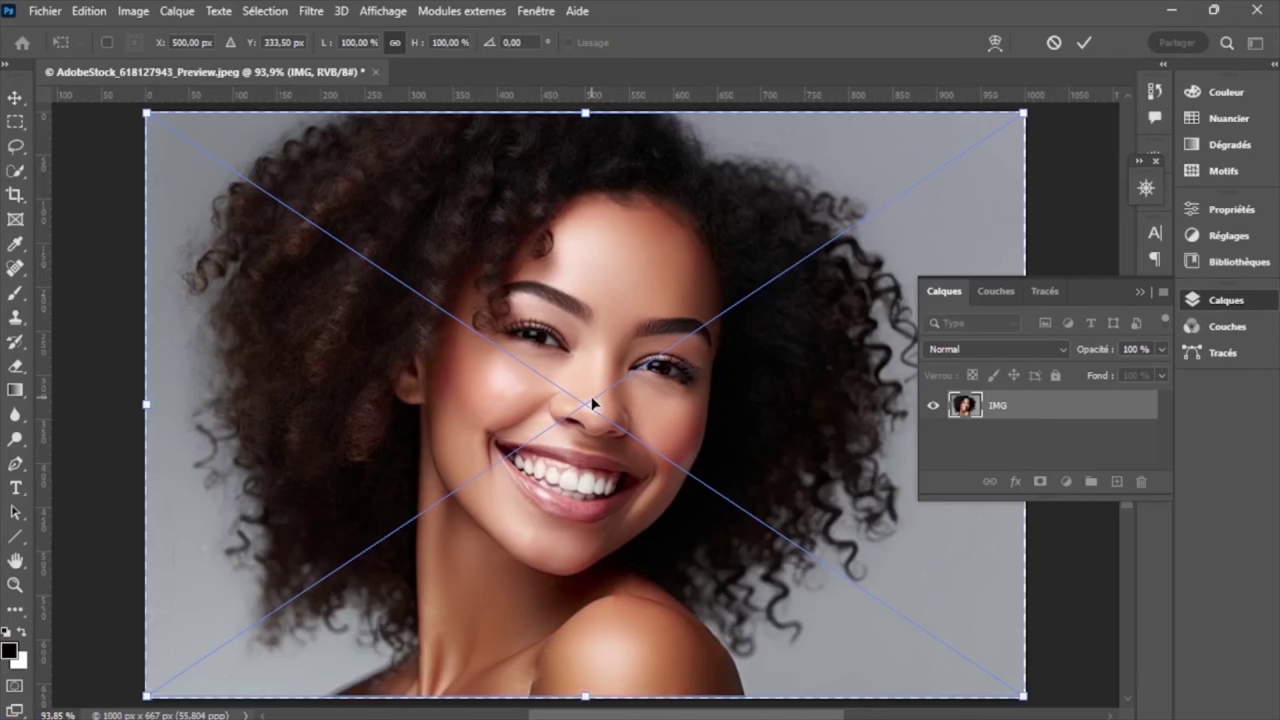
Step: Commit both placed images, hide the R flag layer, and select the IMG portrait layer
{"action": "left_click", "coordinate": [1087, 43]}
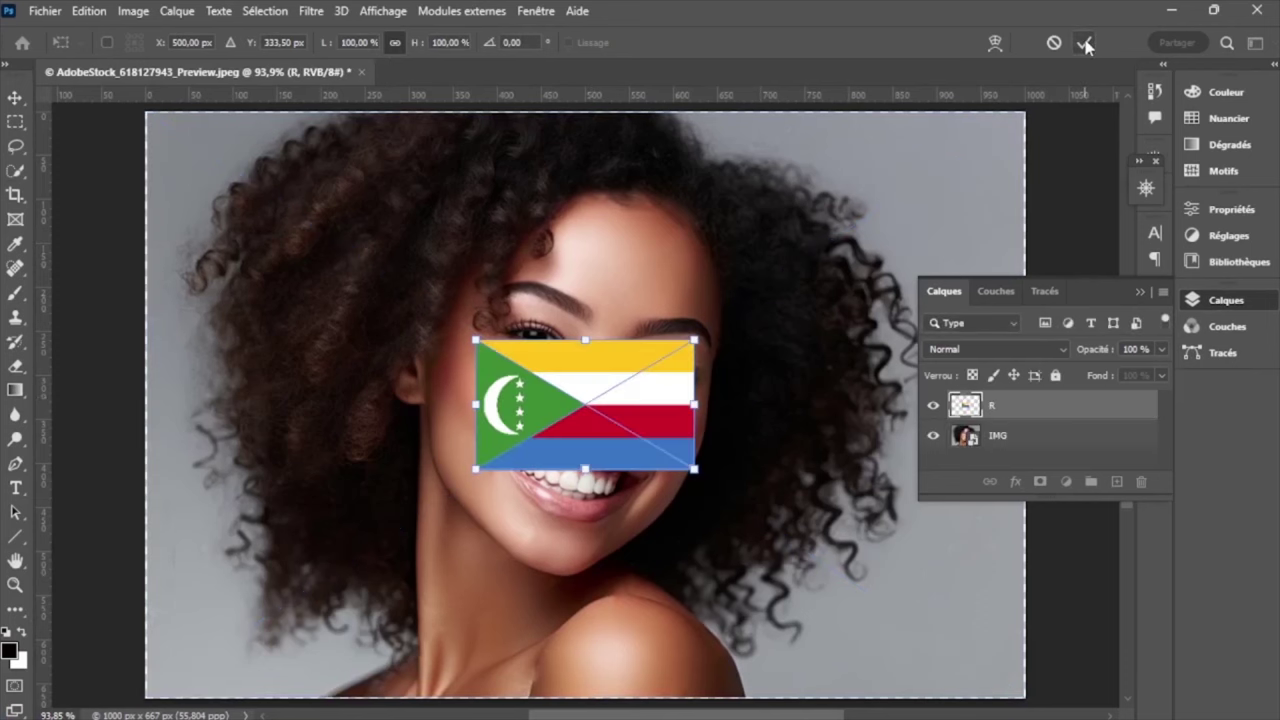
{"action": "left_click", "coordinate": [1085, 43]}
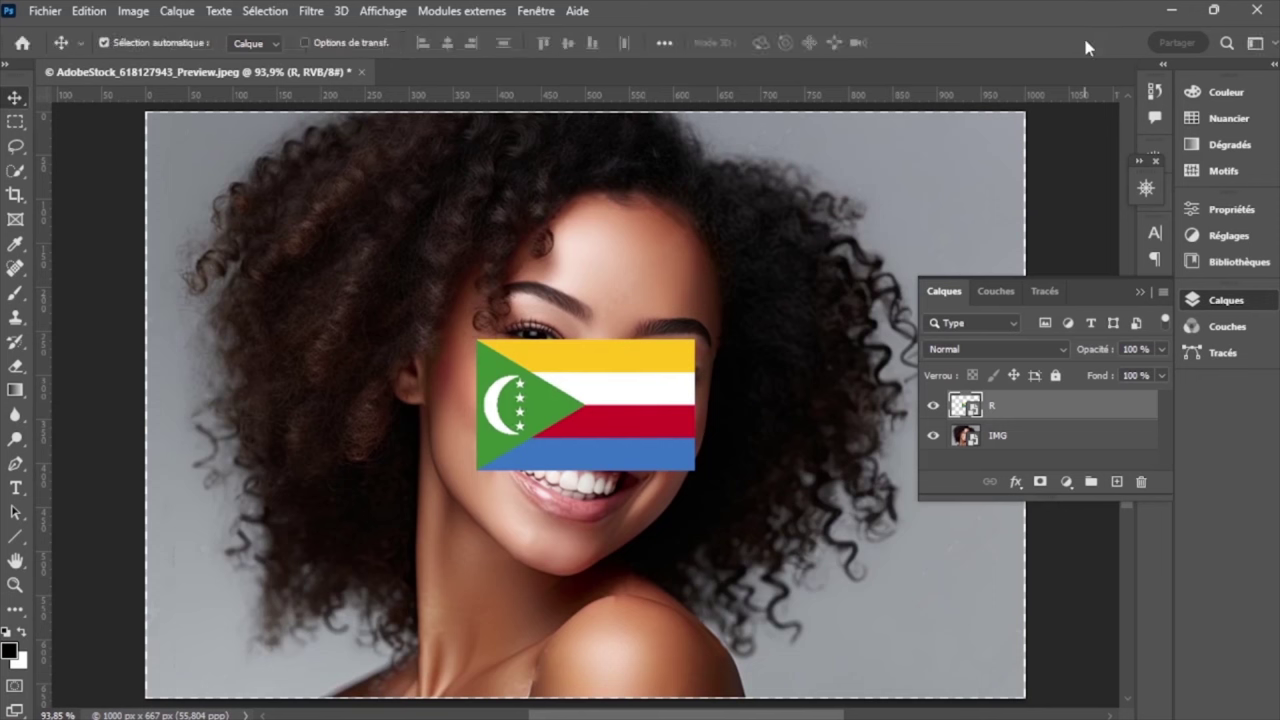
{"action": "left_click", "coordinate": [930, 408]}
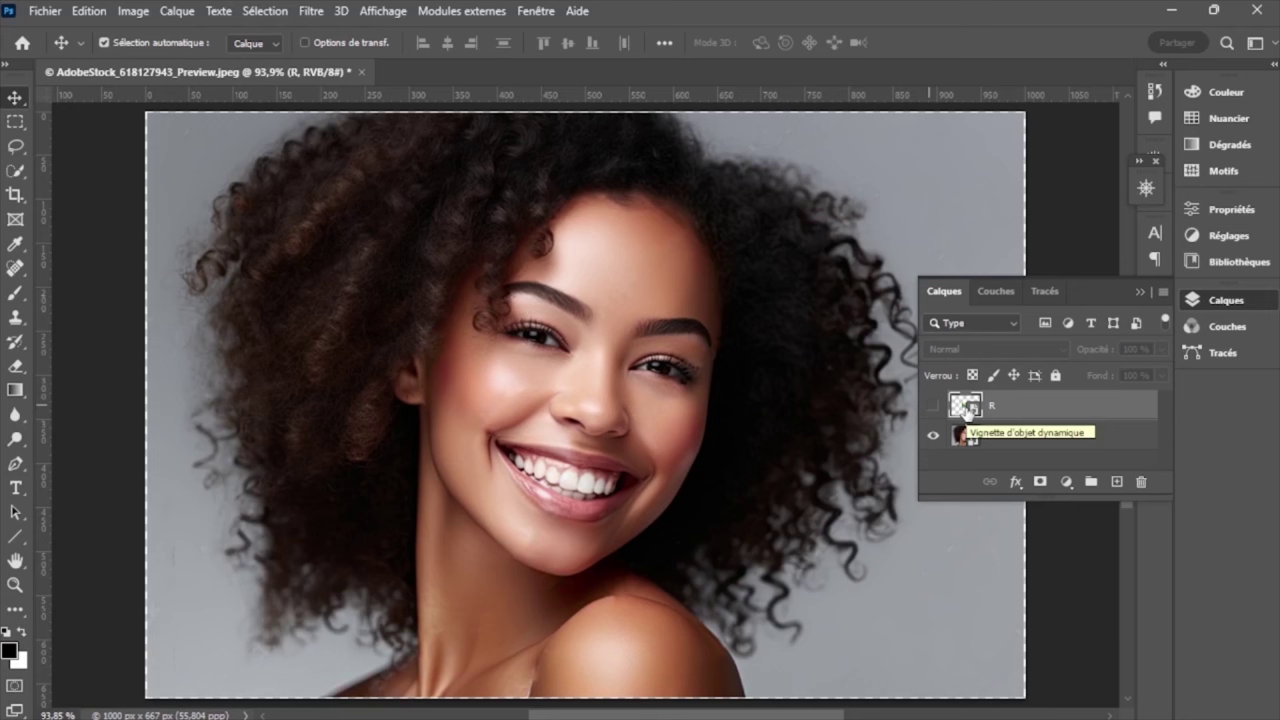
{"action": "left_click", "coordinate": [982, 439]}
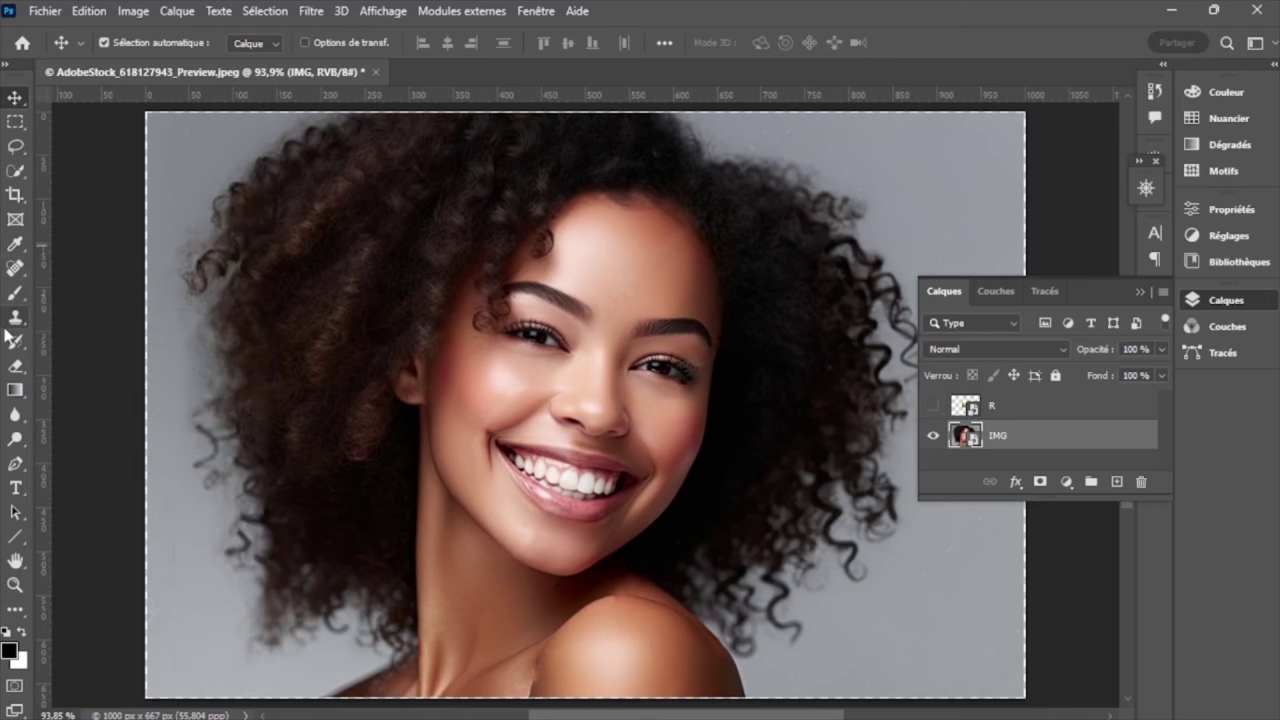
{"action": "left_click", "coordinate": [15, 463]}
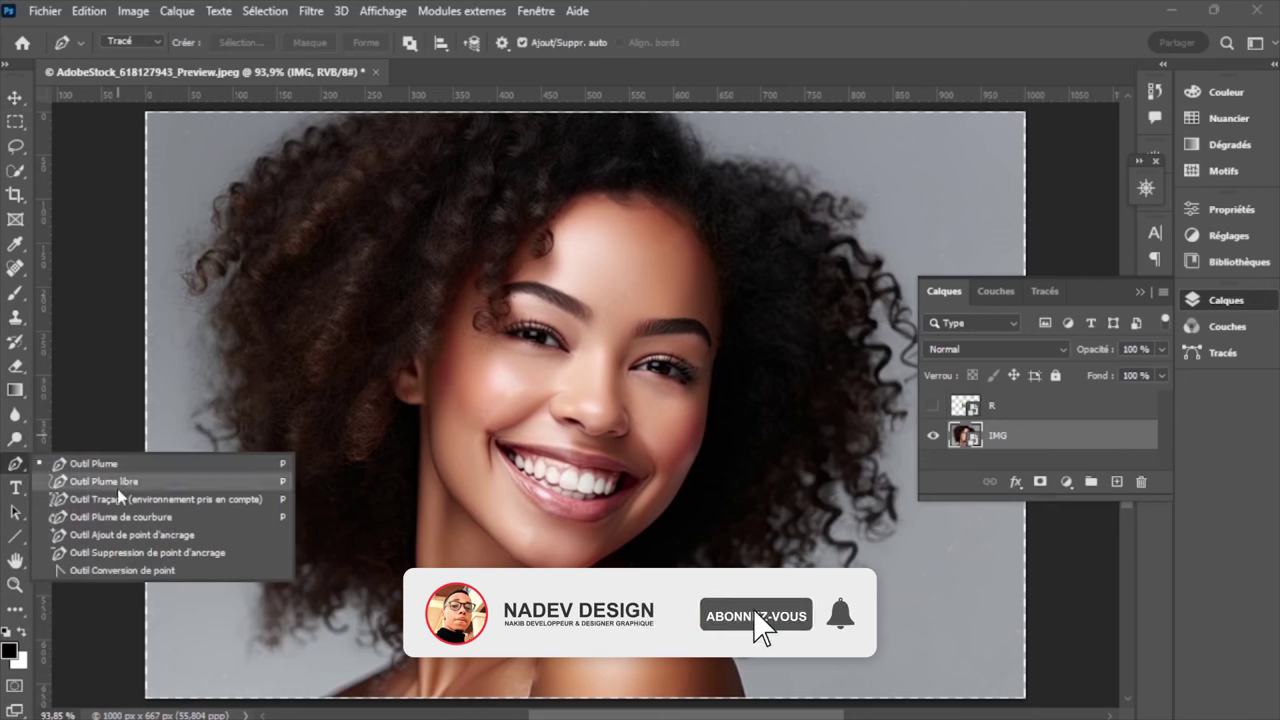
Step: Trace the right jaw with Outil Traçage, then add Outil Plume anchors up to the hairline
{"action": "left_click", "coordinate": [250, 500]}
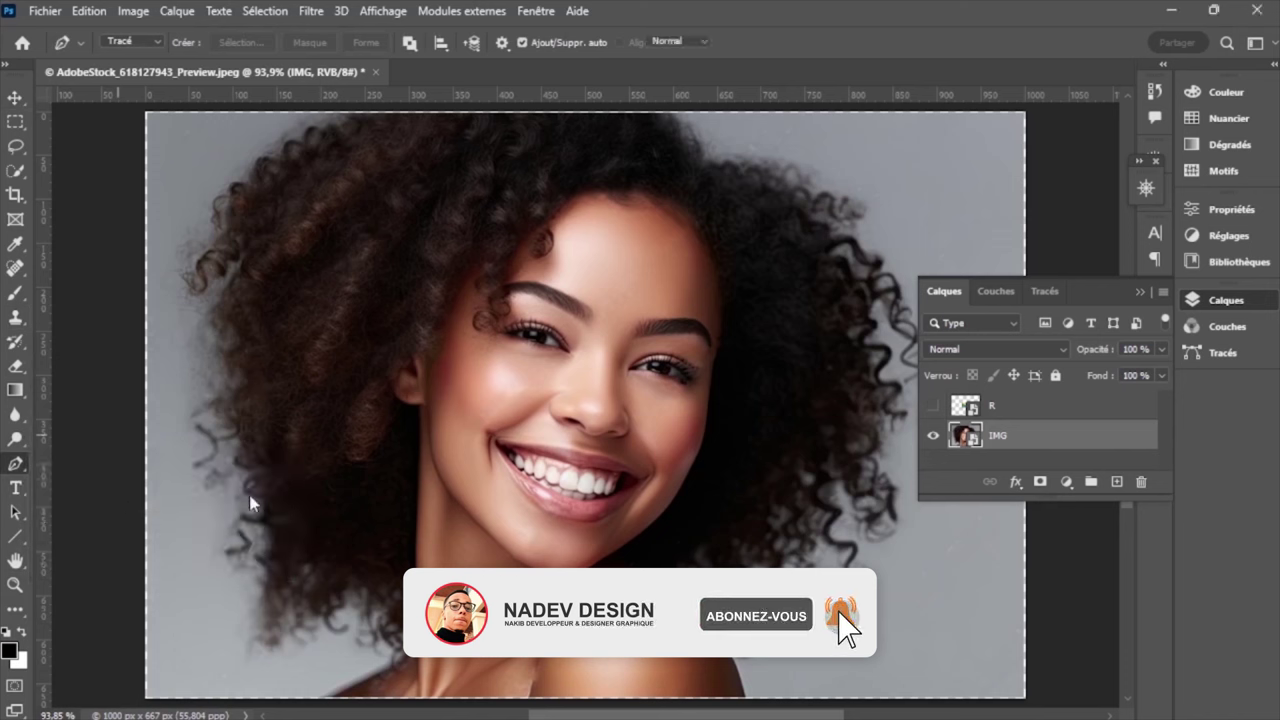
{"action": "left_click", "coordinate": [634, 534]}
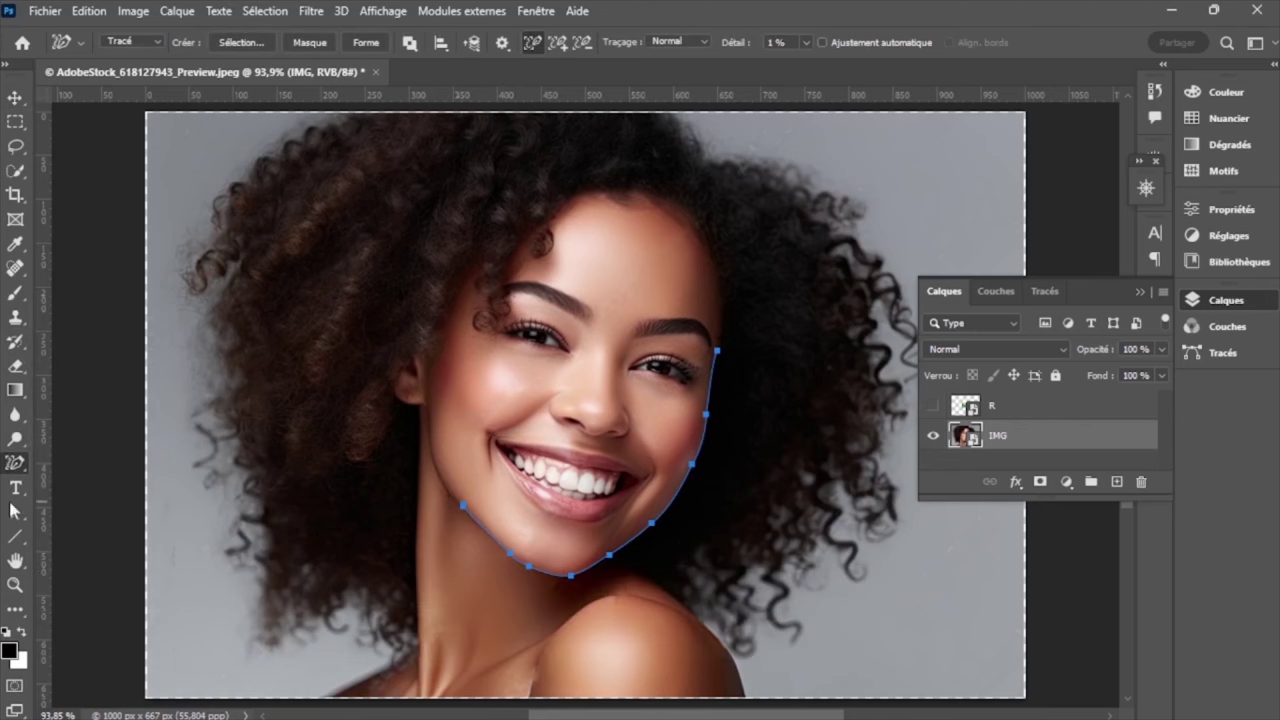
{"action": "right_click", "coordinate": [16, 468]}
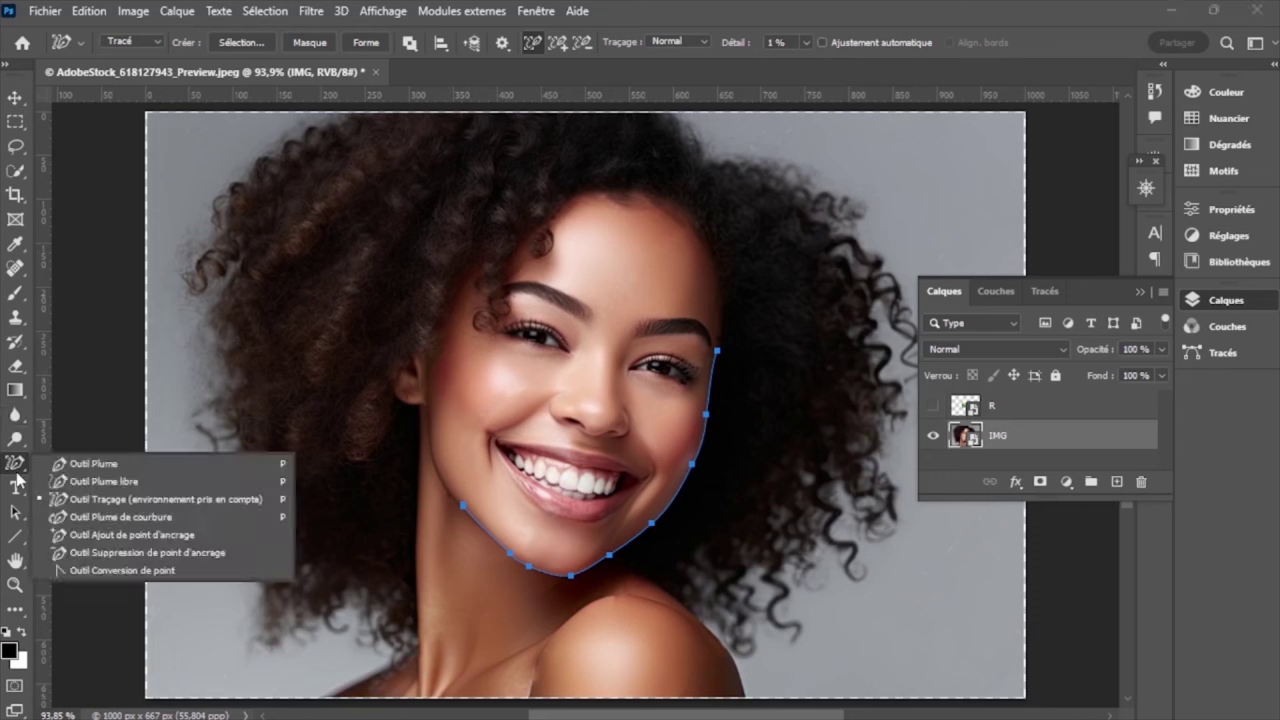
{"action": "left_click", "coordinate": [65, 463]}
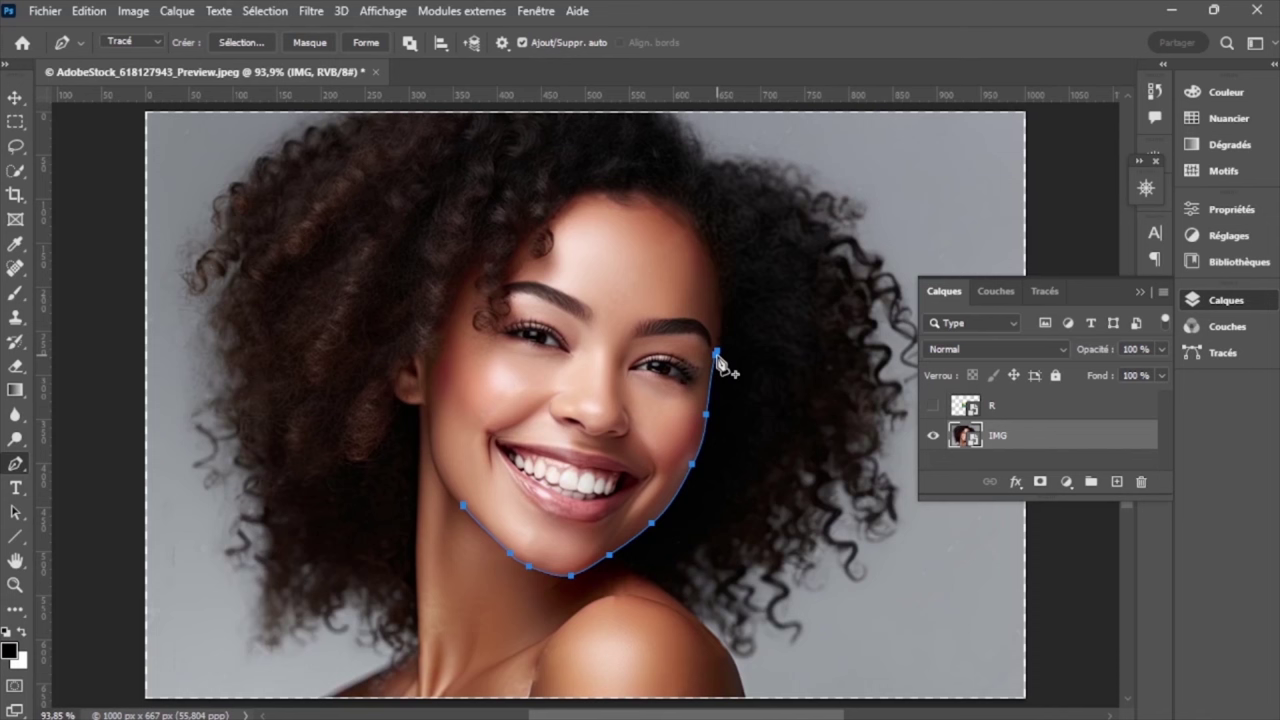
{"action": "left_click", "coordinate": [717, 354]}
{"action": "left_click", "coordinate": [717, 354]}
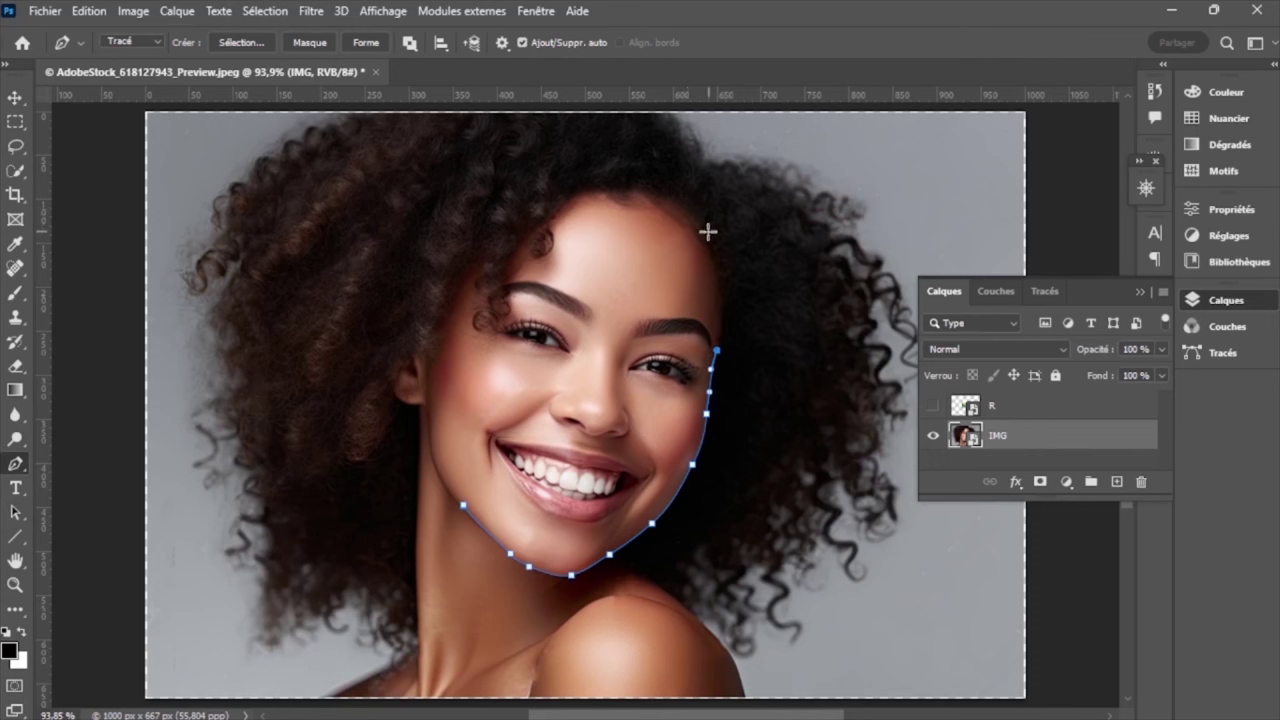
{"action": "left_click", "coordinate": [699, 232]}
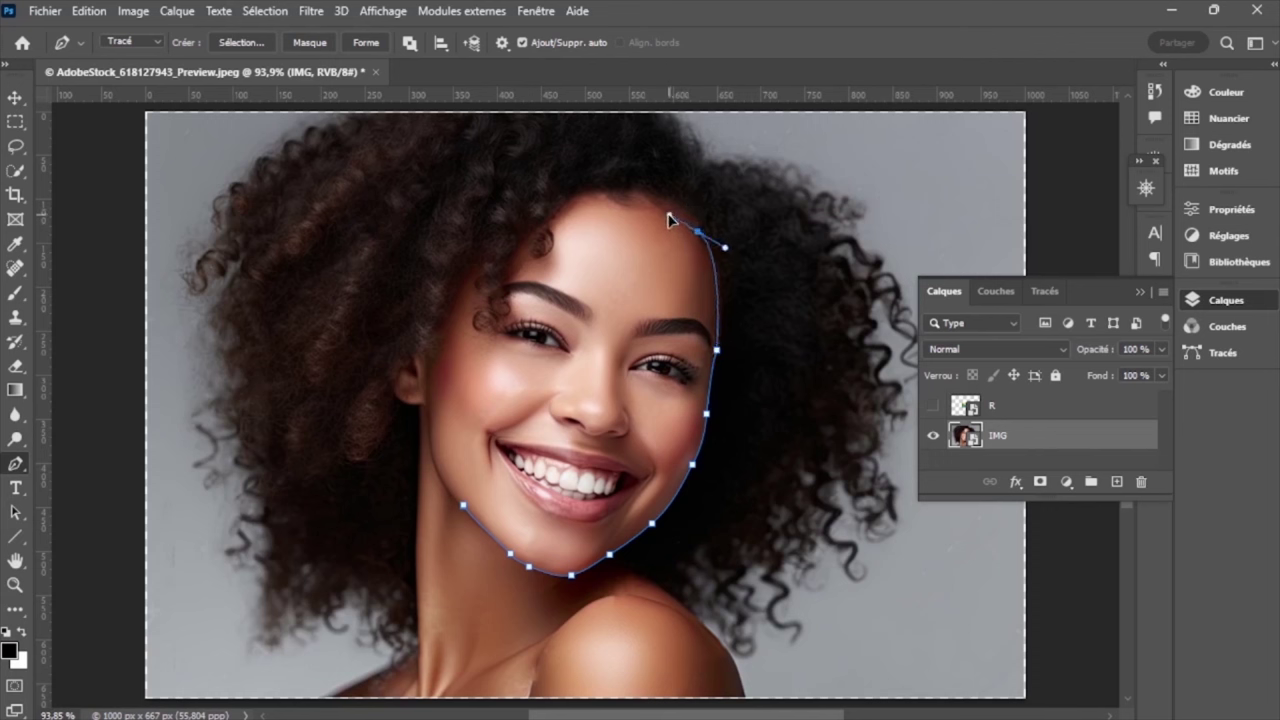
{"action": "left_click", "coordinate": [640, 188]}
Step: Zoom in on the face and add a corner anchor to continue the contour path
{"action": "key", "text": "ctrl+plus"}
{"action": "key", "text": "ctrl+plus"}
{"action": "key", "text": "ctrl+plus"}
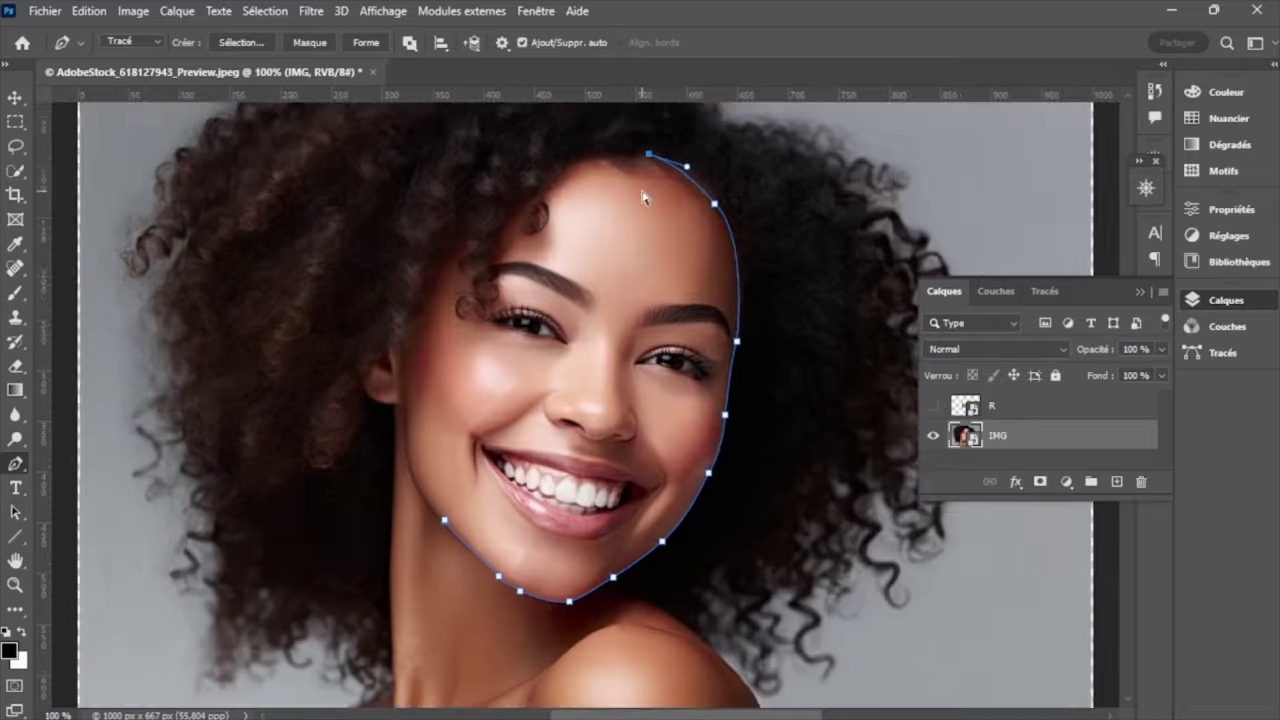
{"action": "scroll", "coordinate": [1127, 330], "scroll_direction": "up", "scroll_amount": 5}
{"action": "left_click_drag", "start_coordinate": [580, 316], "coordinate": [491, 335]}
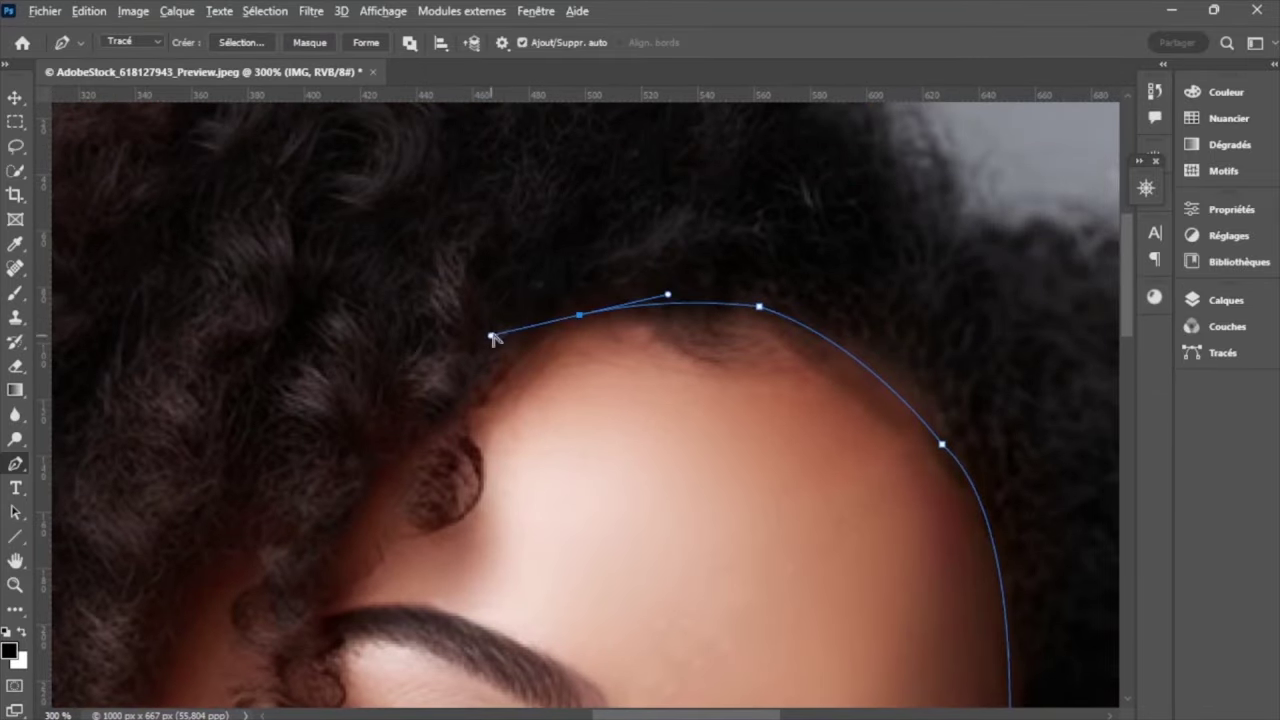
{"action": "left_click_drag", "start_coordinate": [331, 523], "coordinate": [255, 667]}
{"action": "left_click", "coordinate": [331, 523], "text": "alt"}
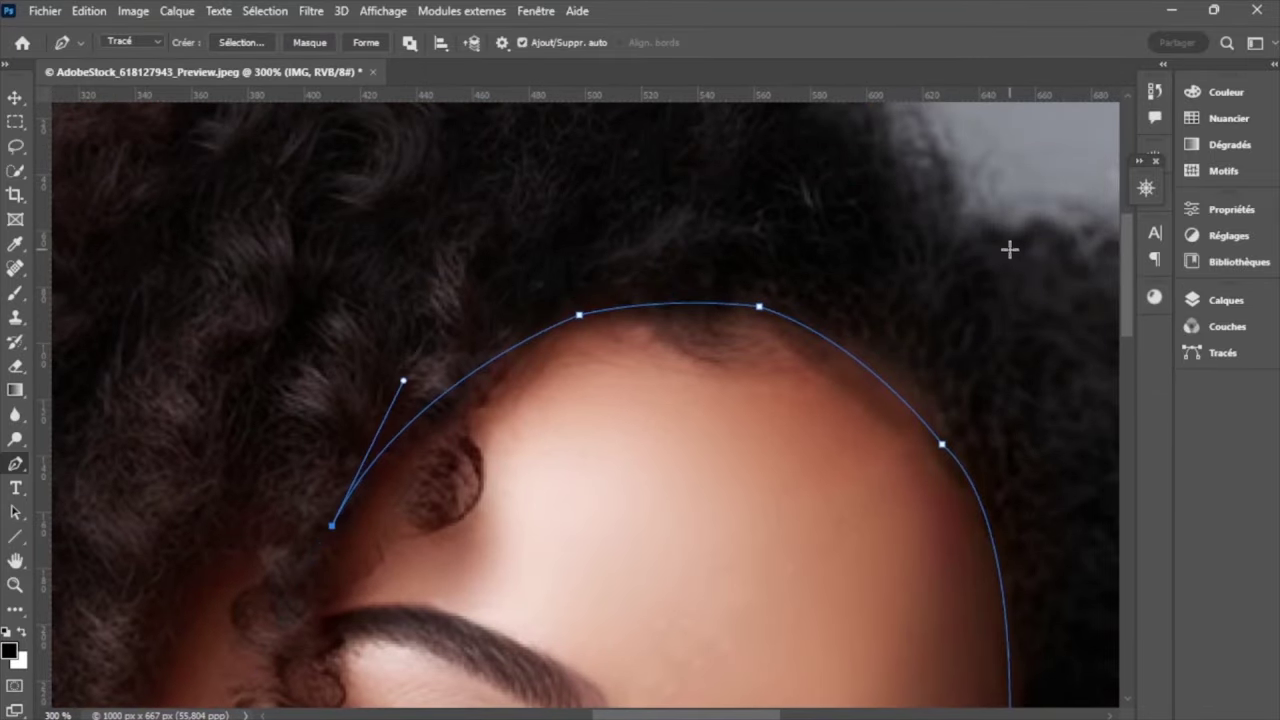
{"action": "scroll", "coordinate": [1008, 249], "scroll_direction": "down", "scroll_amount": 5}
{"action": "scroll", "coordinate": [757, 703], "scroll_direction": "left", "scroll_amount": 5}
Step: Add anchors across the hairline, around the temple curl and down the left cheek
{"action": "left_click", "coordinate": [695, 241]}
{"action": "left_click", "coordinate": [662, 241]}
{"action": "left_click_drag", "start_coordinate": [625, 160], "coordinate": [577, 186]}
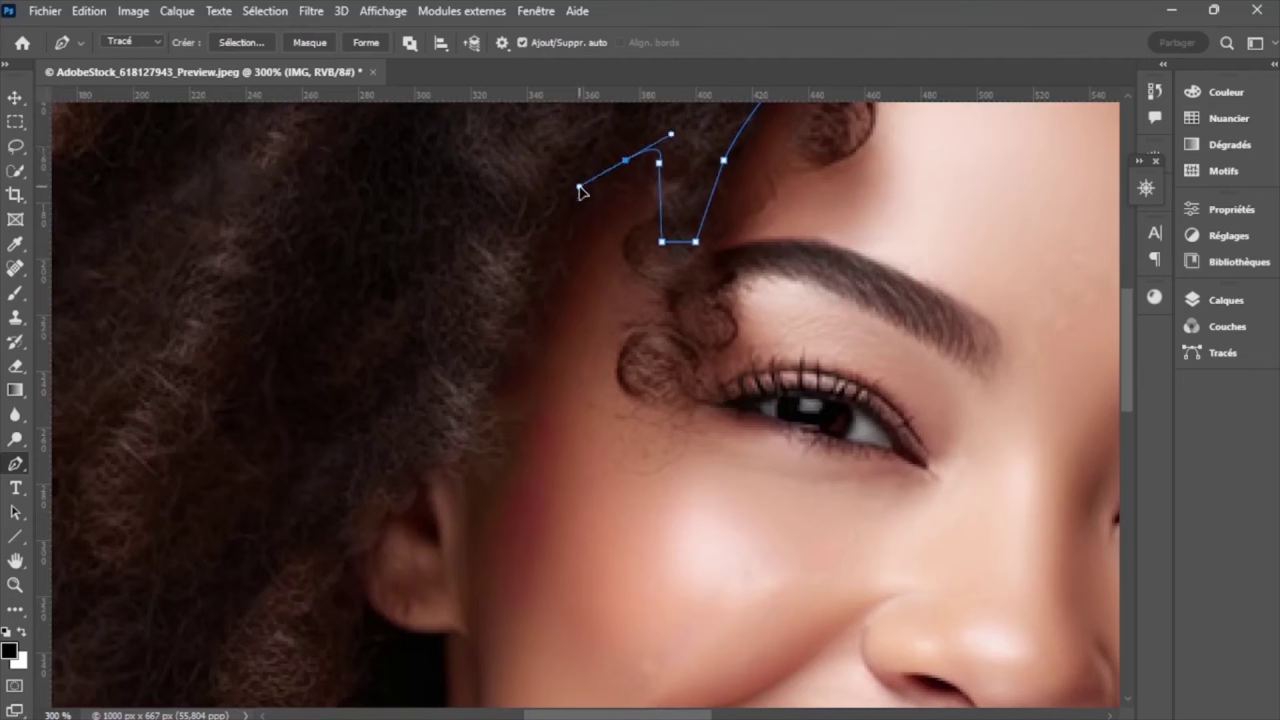
{"action": "left_click", "coordinate": [563, 233]}
{"action": "left_click", "coordinate": [498, 362]}
{"action": "left_click", "coordinate": [471, 488]}
{"action": "scroll", "coordinate": [471, 488], "scroll_direction": "down", "scroll_amount": 3}
{"action": "scroll", "coordinate": [471, 488], "scroll_direction": "down", "scroll_amount": 2}
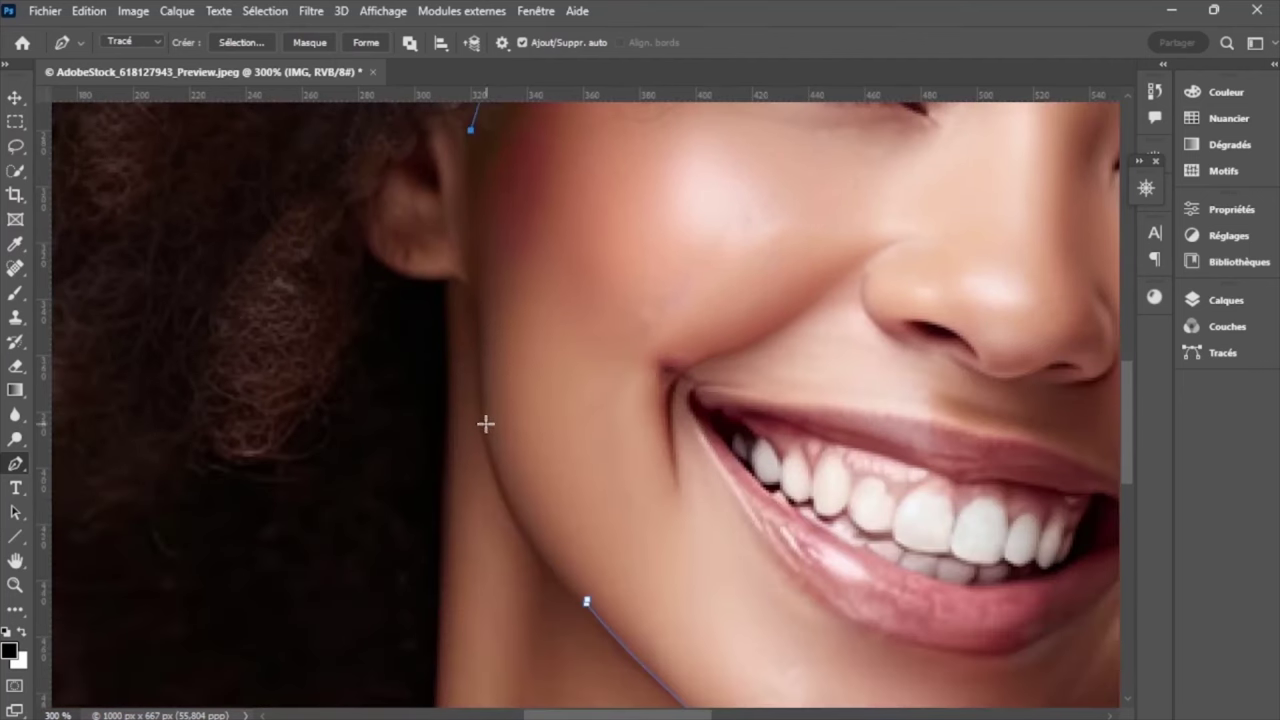
{"action": "left_click_drag", "start_coordinate": [482, 416], "coordinate": [500, 493]}
{"action": "left_click", "coordinate": [482, 416], "text": "alt"}
Step: Close the face path on the starting jaw anchor, undo an accidental shift, and zoom to 300%
{"action": "left_click_drag", "start_coordinate": [586, 601], "coordinate": [631, 598]}
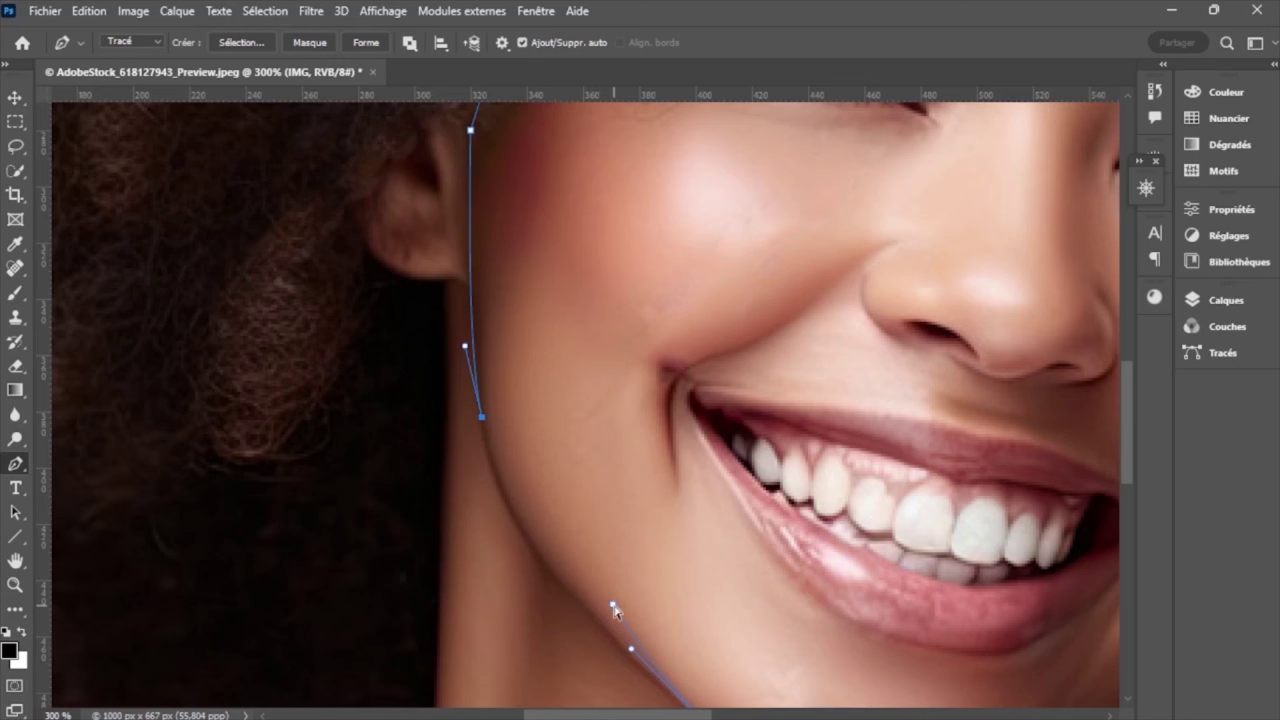
{"action": "left_click_drag", "start_coordinate": [551, 608], "coordinate": [564, 591]}
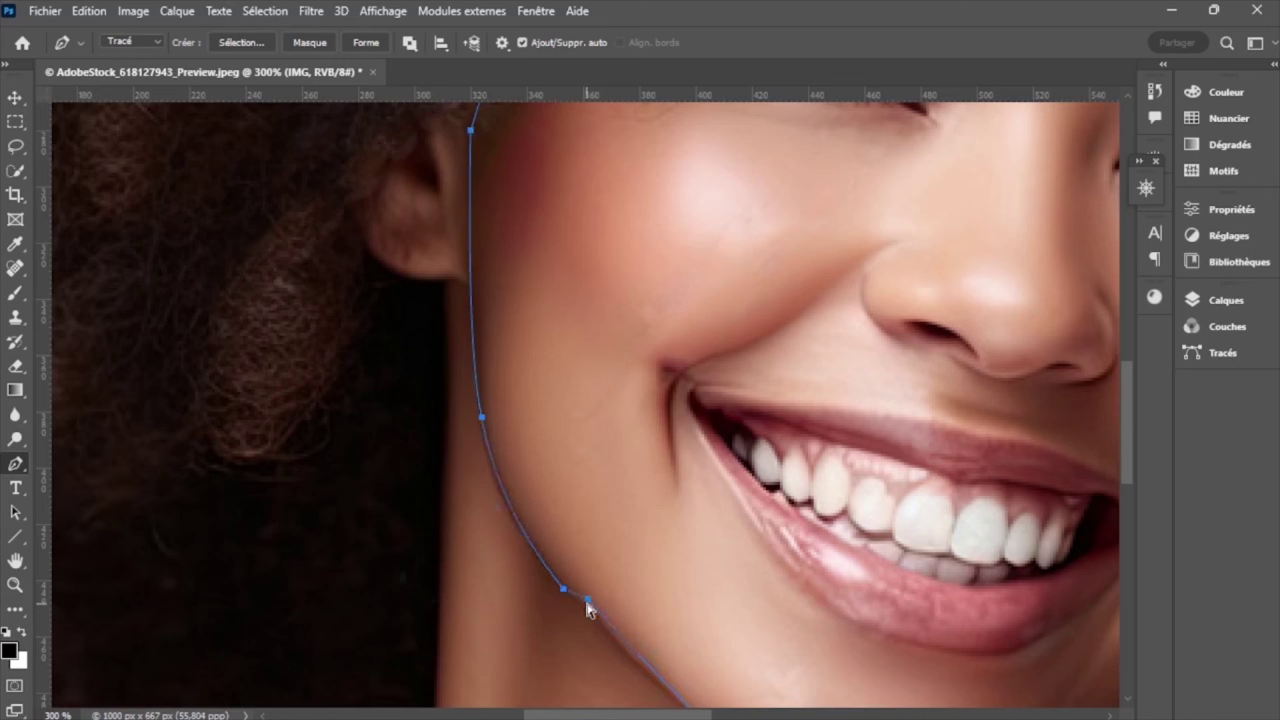
{"action": "left_click_drag", "start_coordinate": [582, 608], "coordinate": [587, 617]}
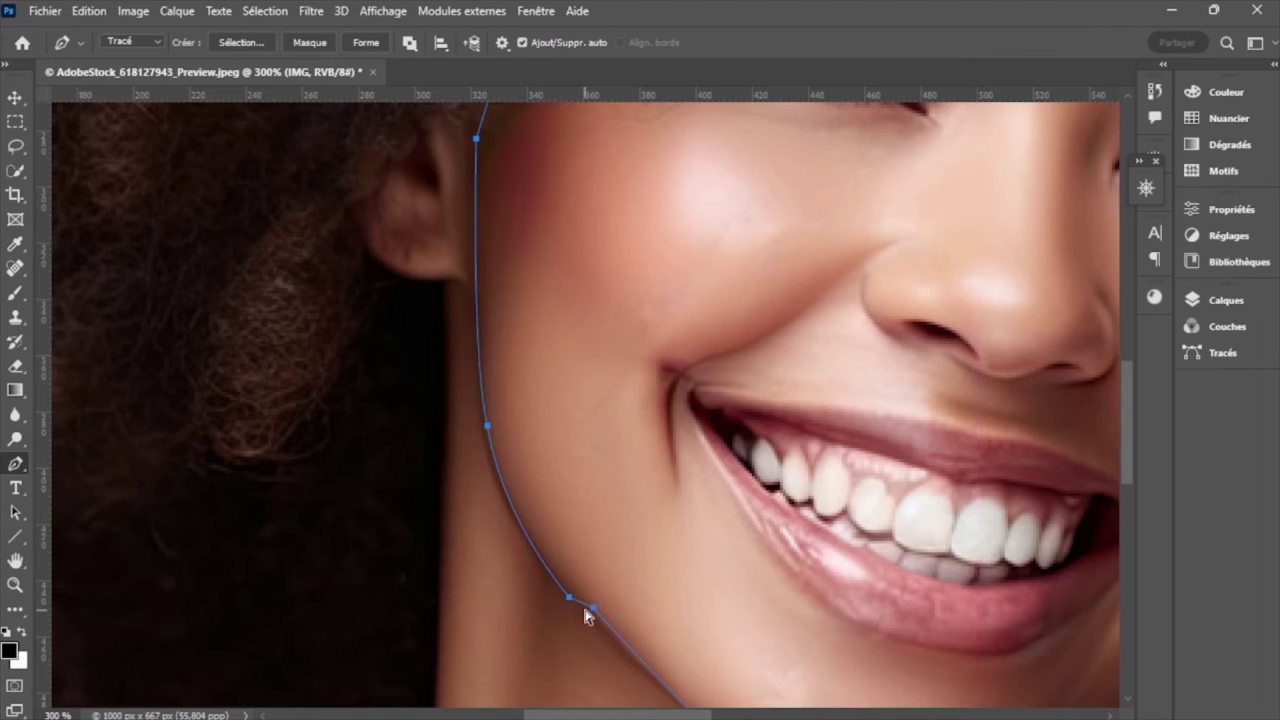
{"action": "key", "text": "ctrl+z"}
{"action": "scroll", "coordinate": [587, 612], "scroll_direction": "down", "scroll_amount": 2}
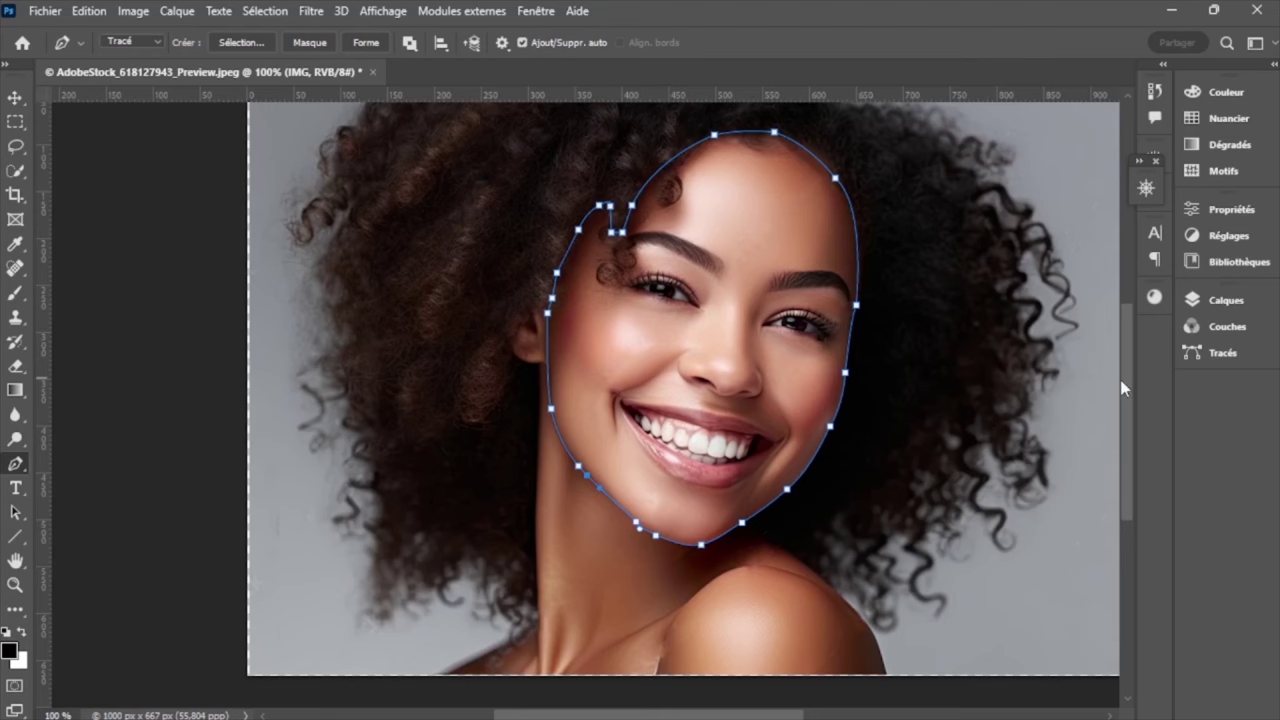
{"action": "key", "text": "ctrl+plus"}
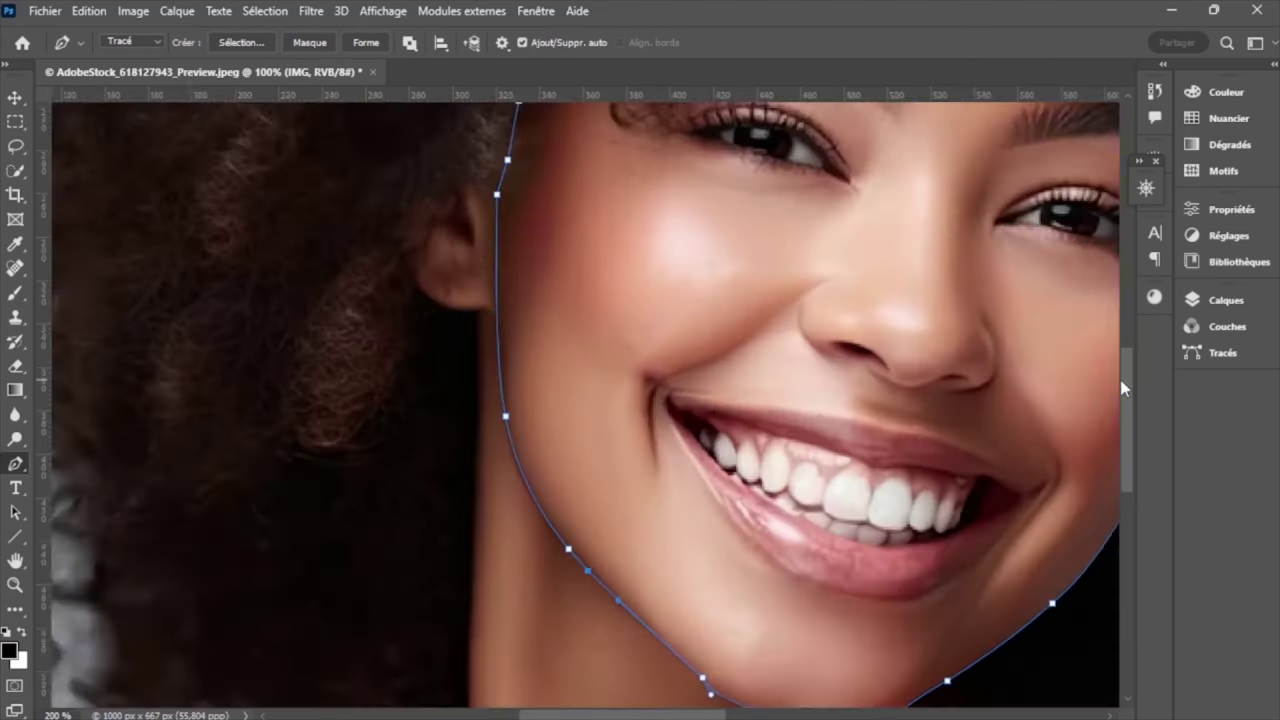
{"action": "key", "text": "ctrl+plus"}
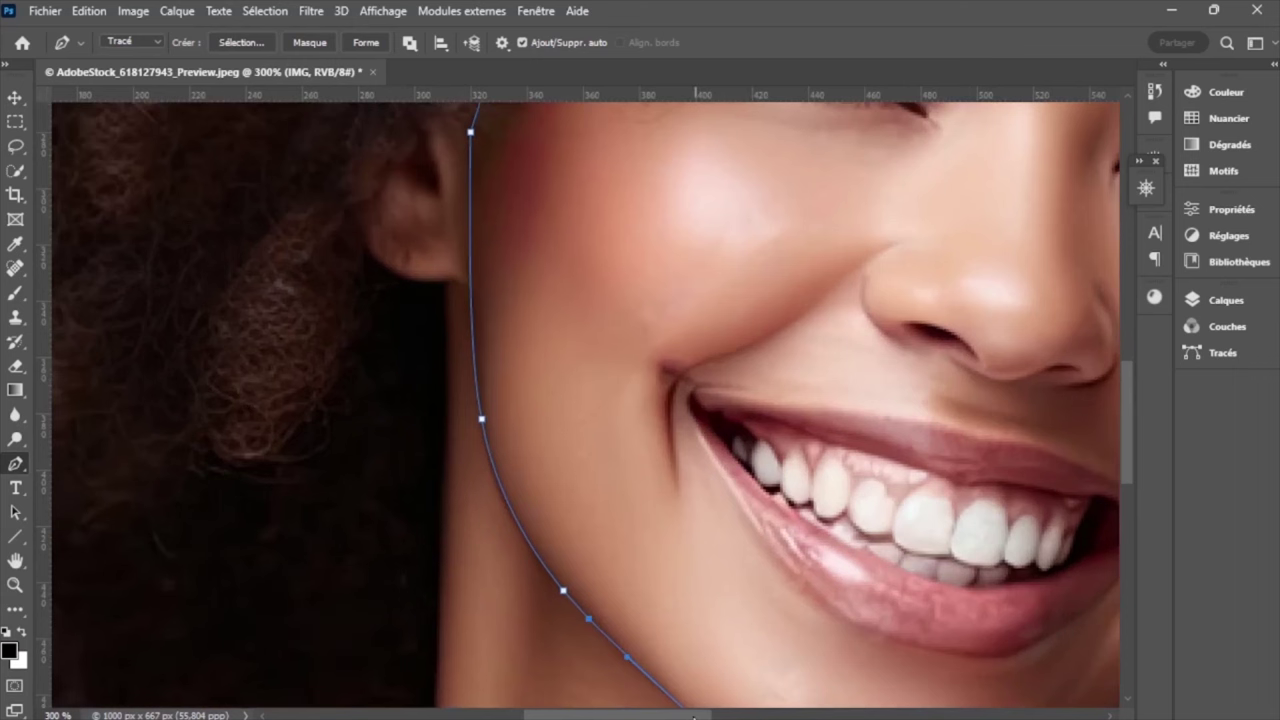
{"action": "left_click_drag", "start_coordinate": [700, 716], "coordinate": [746, 716]}
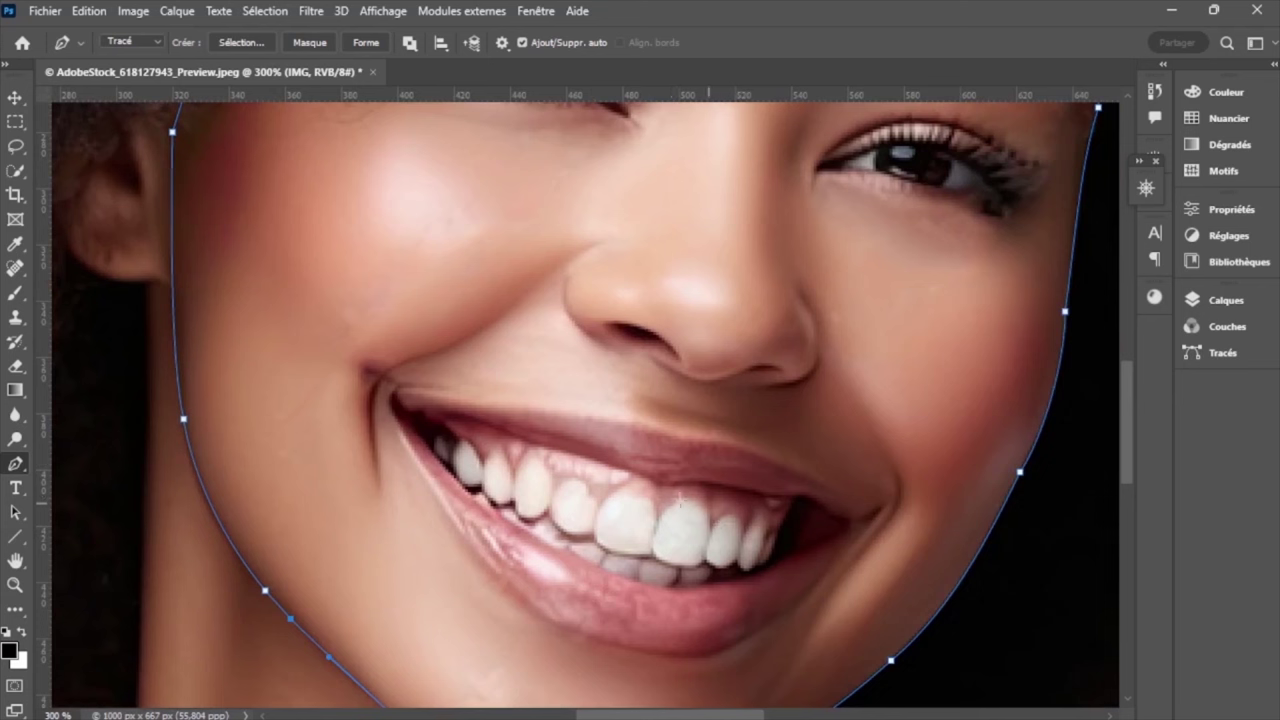
Step: Trace a closed path around the open mouth along the lower lip, teeth and upper lip
{"action": "left_click", "coordinate": [782, 563]}
{"action": "mouse_move", "coordinate": [566, 550]}
{"action": "left_mouse_down"}
{"action": "mouse_move", "coordinate": [493, 477]}
{"action": "mouse_move", "coordinate": [446, 474]}
{"action": "left_mouse_up"}
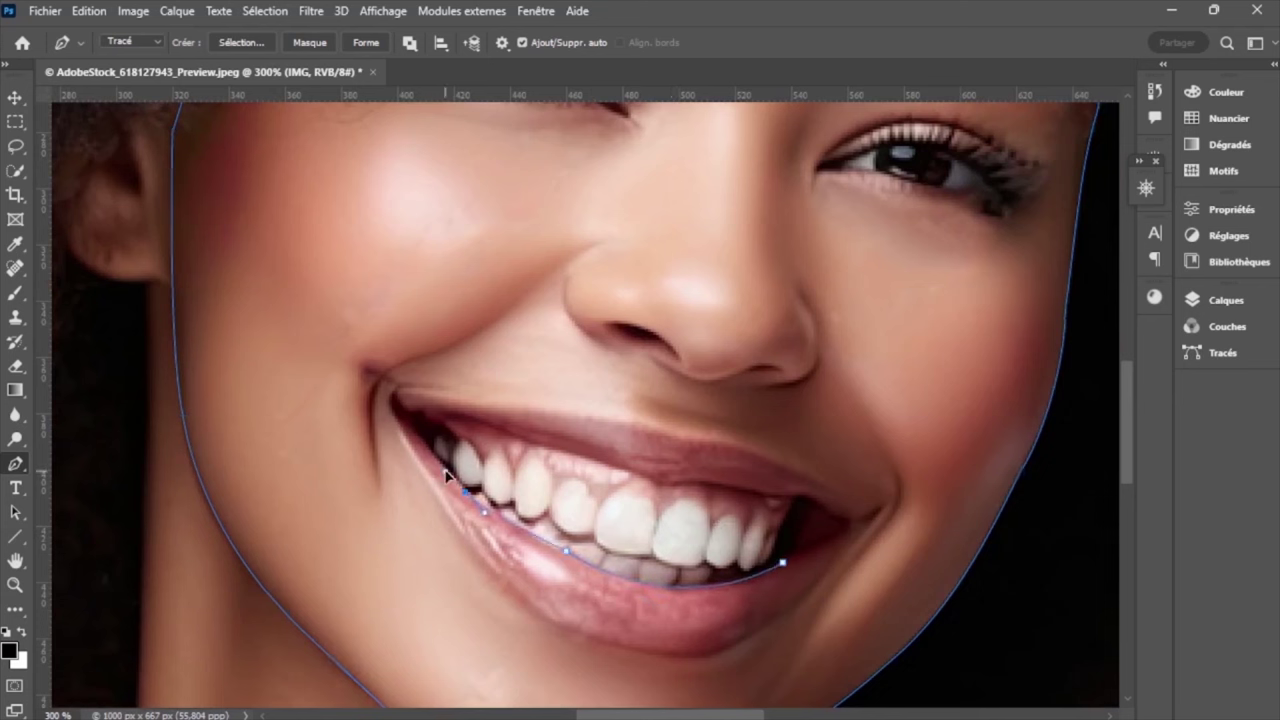
{"action": "left_click", "coordinate": [466, 491]}
{"action": "left_click_drag", "start_coordinate": [410, 428], "coordinate": [449, 428]}
{"action": "mouse_move", "coordinate": [507, 433]}
{"action": "left_mouse_down"}
{"action": "mouse_move", "coordinate": [566, 460]}
{"action": "mouse_move", "coordinate": [551, 447]}
{"action": "left_mouse_up"}
{"action": "left_click_drag", "start_coordinate": [679, 484], "coordinate": [700, 484]}
{"action": "left_click_drag", "start_coordinate": [787, 497], "coordinate": [802, 492]}
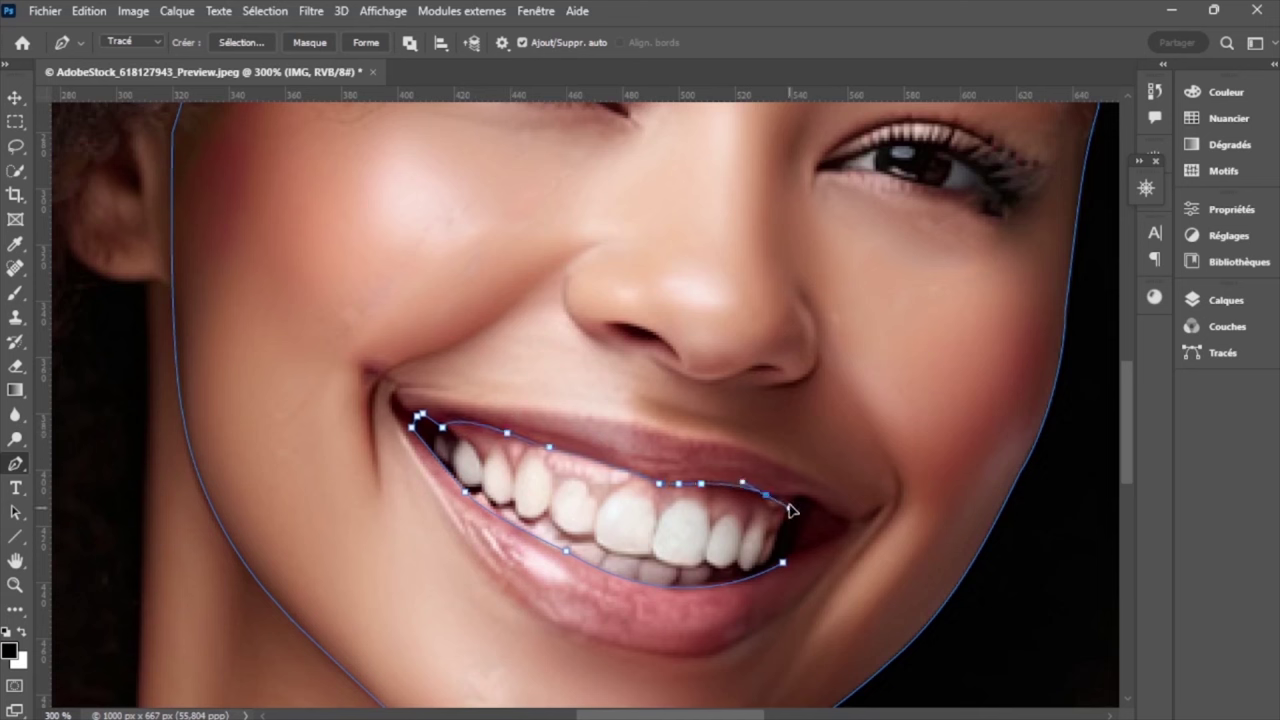
{"action": "left_click_drag", "start_coordinate": [851, 526], "coordinate": [867, 543]}
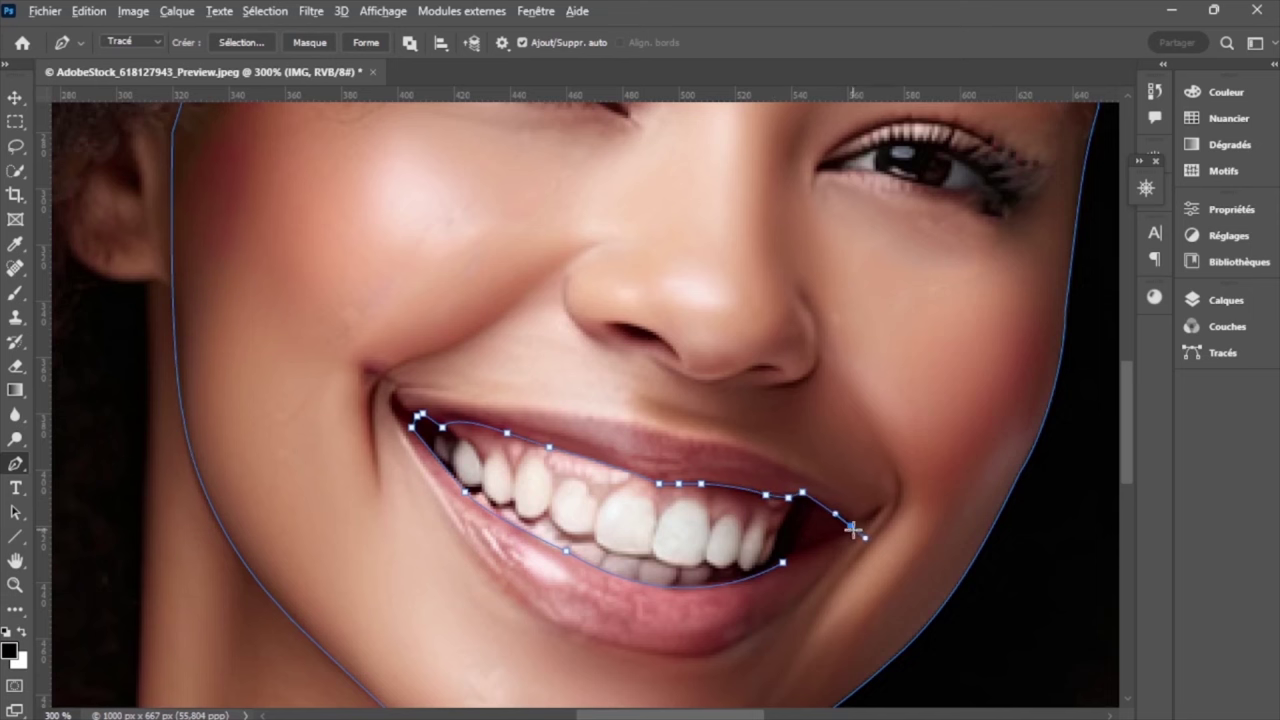
{"action": "left_click_drag", "start_coordinate": [783, 563], "coordinate": [785, 572]}
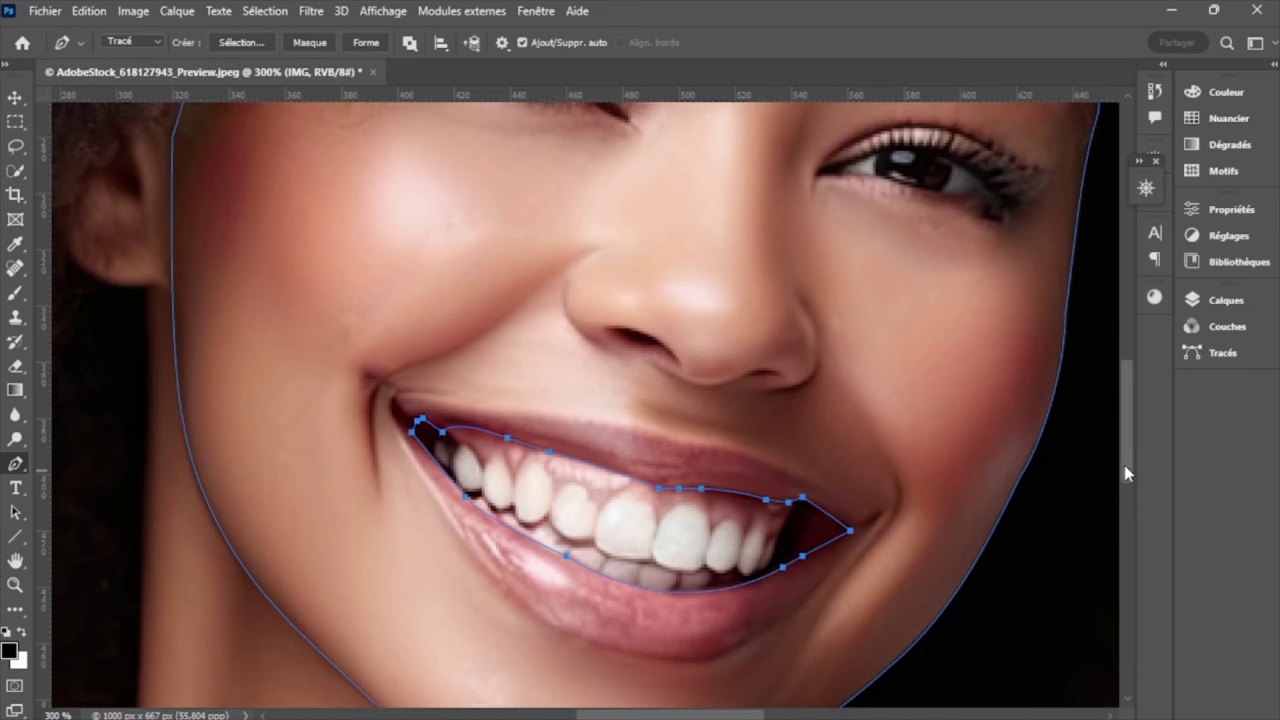
{"action": "left_click_drag", "start_coordinate": [1125, 466], "coordinate": [1125, 423]}
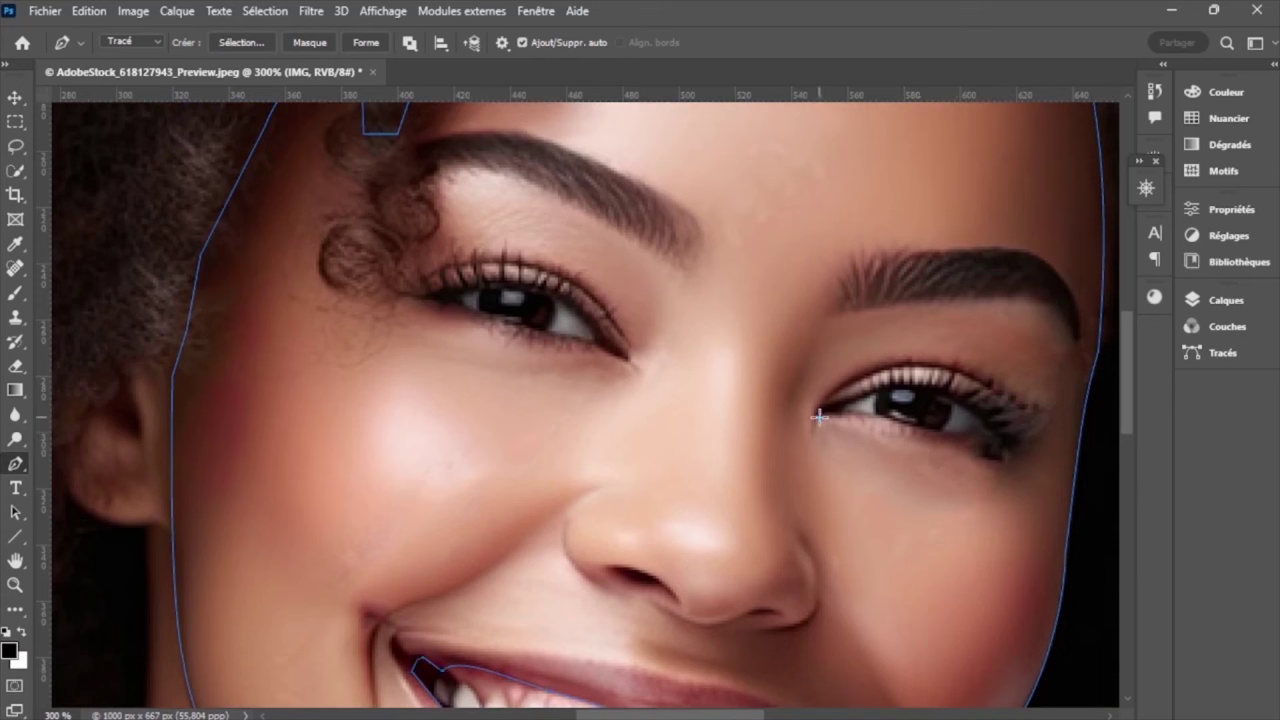
Step: Trace a closed path around the right eye along its lower and upper lids
{"action": "left_click", "coordinate": [819, 417]}
{"action": "left_click_drag", "start_coordinate": [880, 418], "coordinate": [903, 421]}
{"action": "left_click", "coordinate": [968, 434]}
{"action": "left_click", "coordinate": [1001, 438]}
{"action": "left_click", "coordinate": [968, 412]}
{"action": "left_click", "coordinate": [937, 392]}
{"action": "left_click_drag", "start_coordinate": [845, 403], "coordinate": [807, 437]}
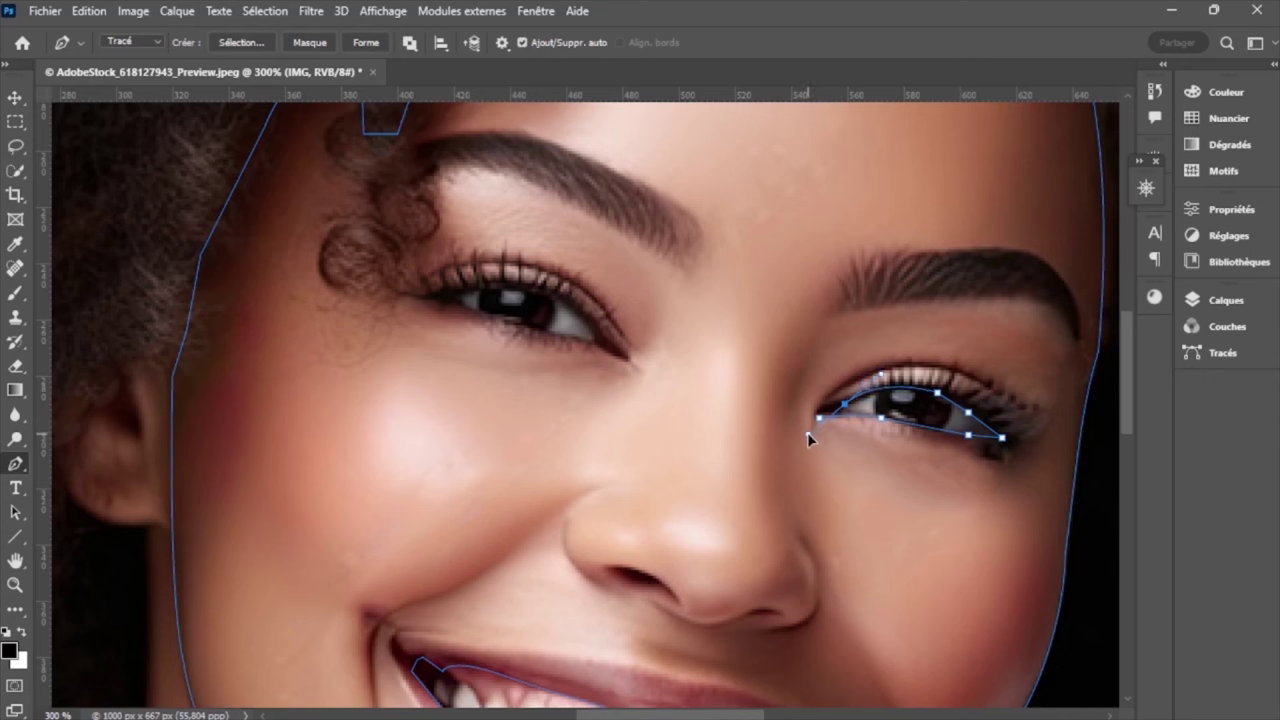
{"action": "left_click", "coordinate": [819, 417]}
Step: Trace a closed path around the left eye, then zoom out to the whole photo
{"action": "left_click", "coordinate": [591, 342]}
{"action": "mouse_move", "coordinate": [525, 327]}
{"action": "left_mouse_down"}
{"action": "mouse_move", "coordinate": [499, 315]}
{"action": "mouse_move", "coordinate": [638, 332]}
{"action": "left_mouse_up"}
{"action": "left_click", "coordinate": [461, 308]}
{"action": "left_click", "coordinate": [437, 297]}
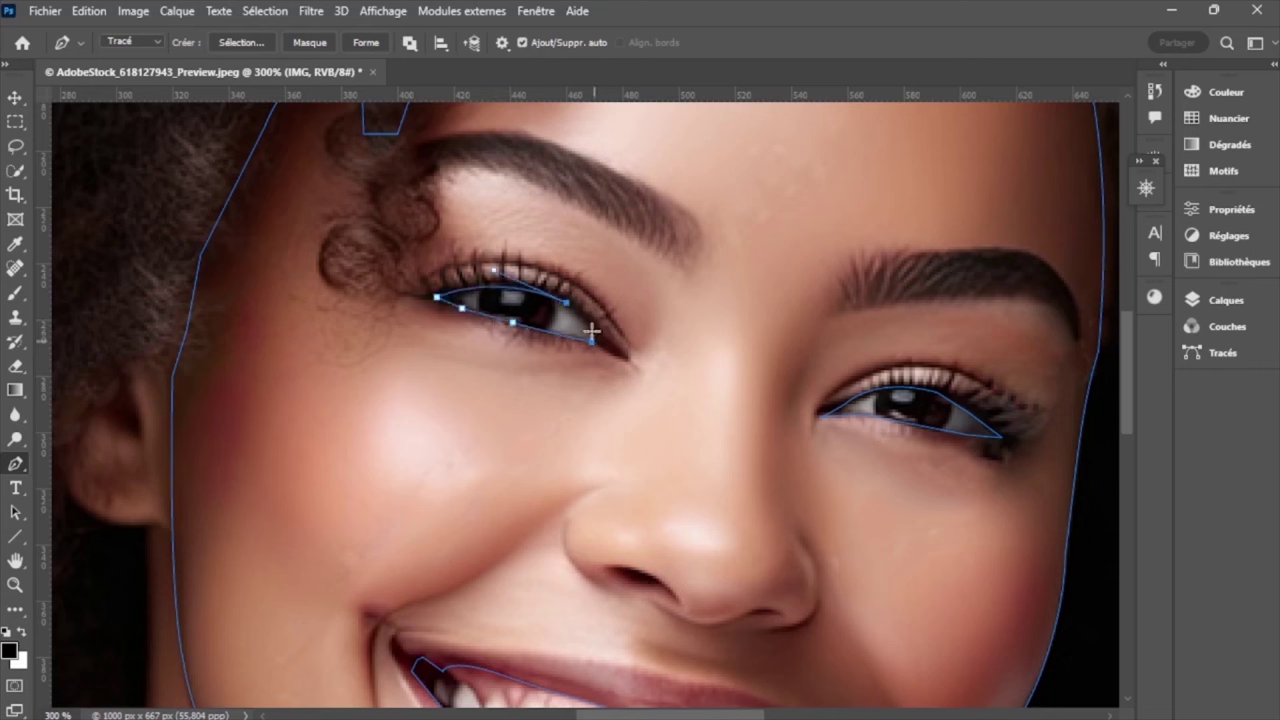
{"action": "left_click", "coordinate": [593, 343]}
{"action": "key", "text": "ctrl+minus"}
{"action": "key", "text": "ctrl+minus"}
{"action": "key", "text": "ctrl+minus"}
{"action": "key", "text": "ctrl+minus"}
{"action": "key", "text": "ctrl+minus"}
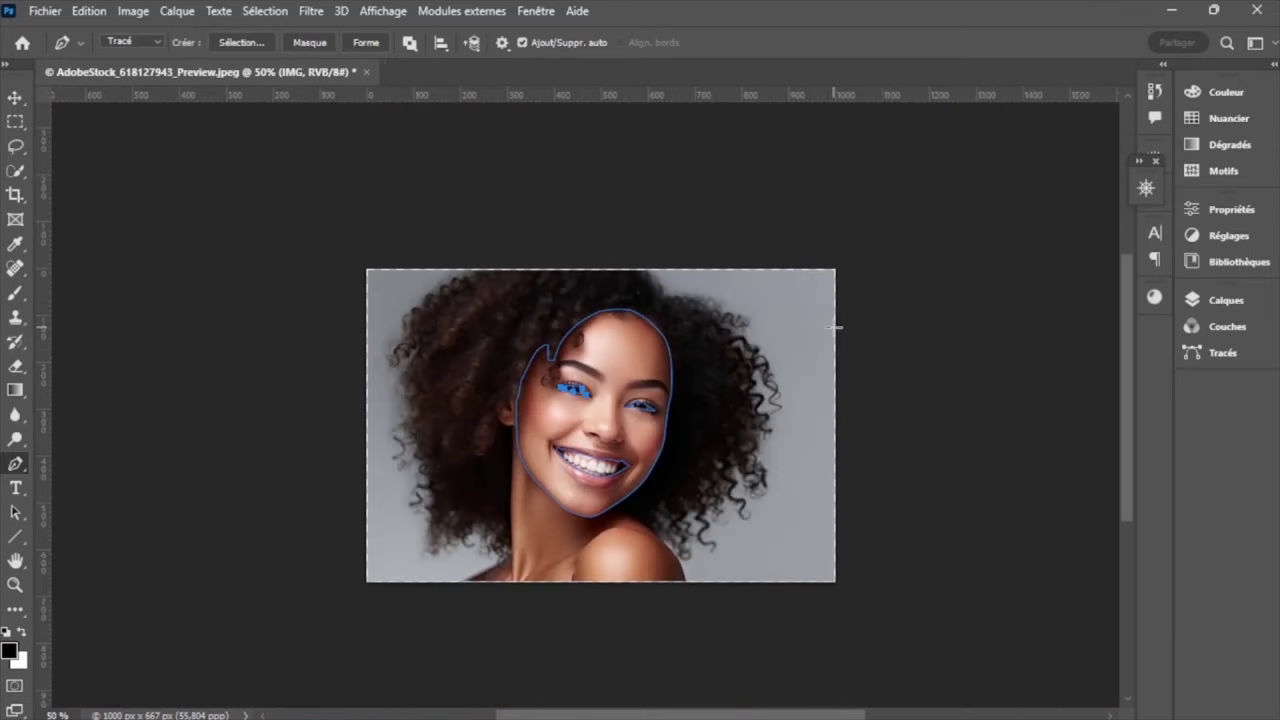
Step: Duplicate the IMG layer from the Layers panel to create IMG copie
{"action": "key", "text": "ctrl+plus"}
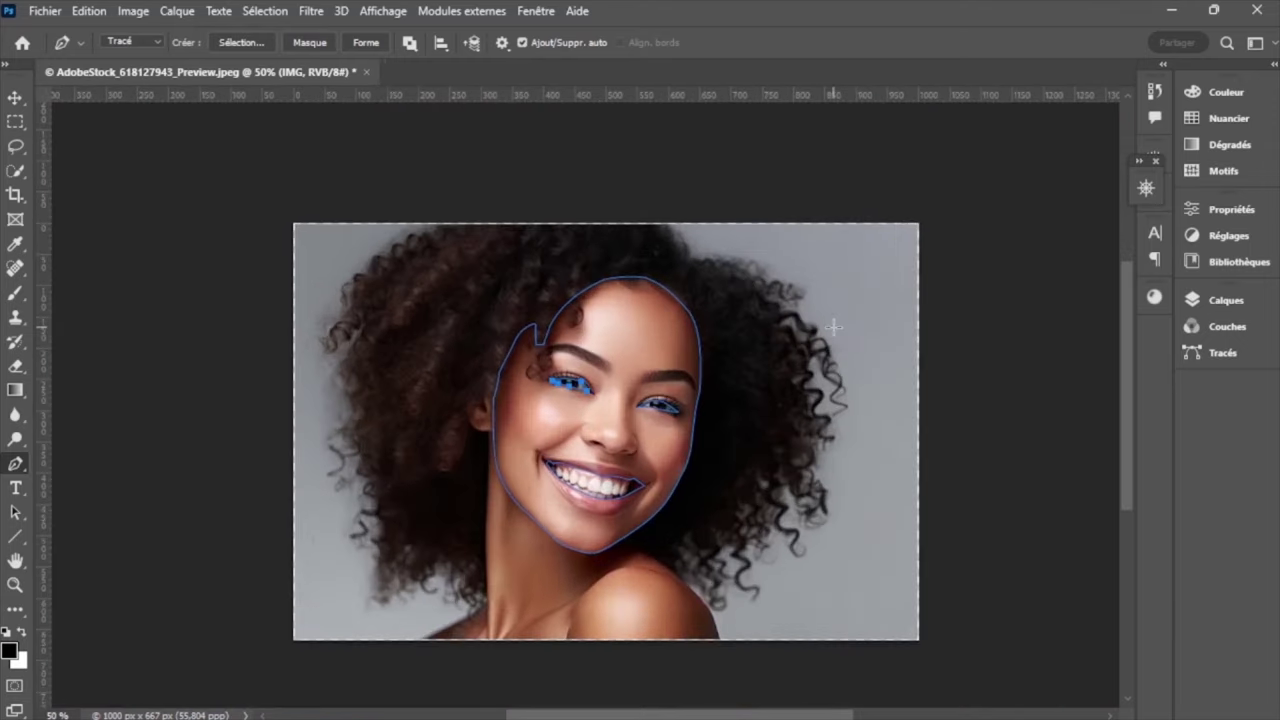
{"action": "key", "text": "F7"}
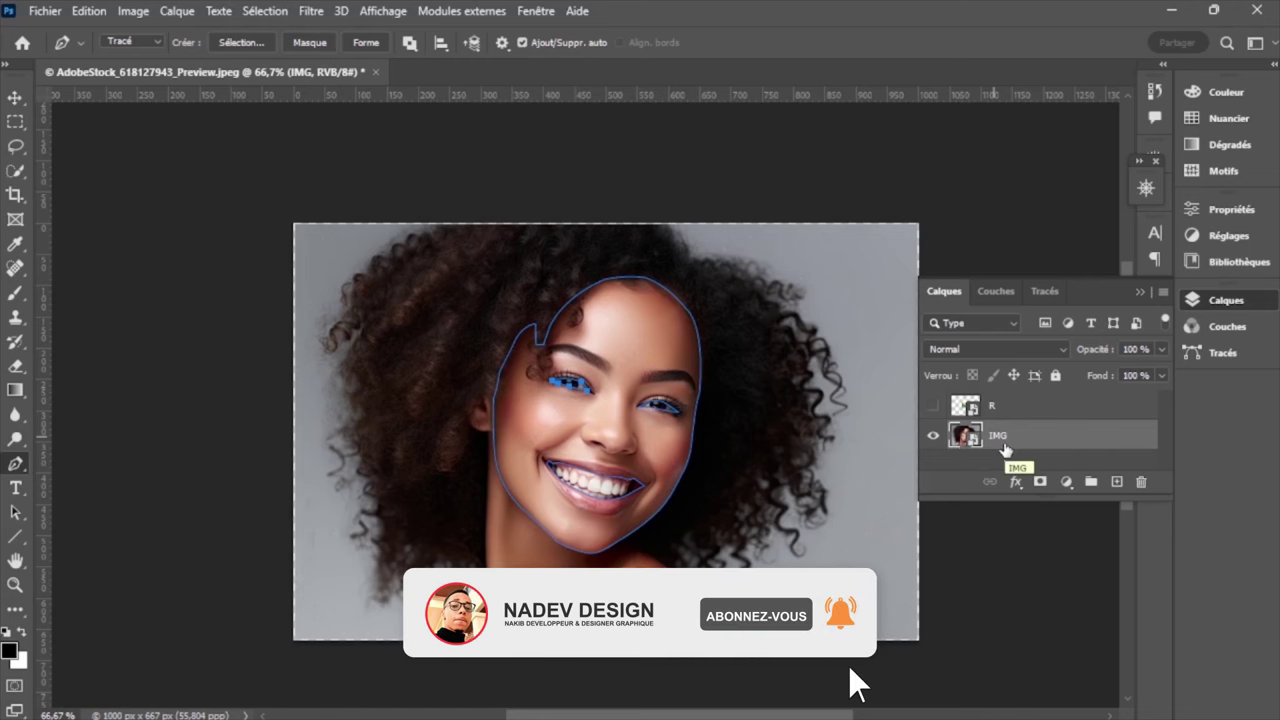
{"action": "left_click_drag", "start_coordinate": [1005, 450], "coordinate": [1120, 482]}
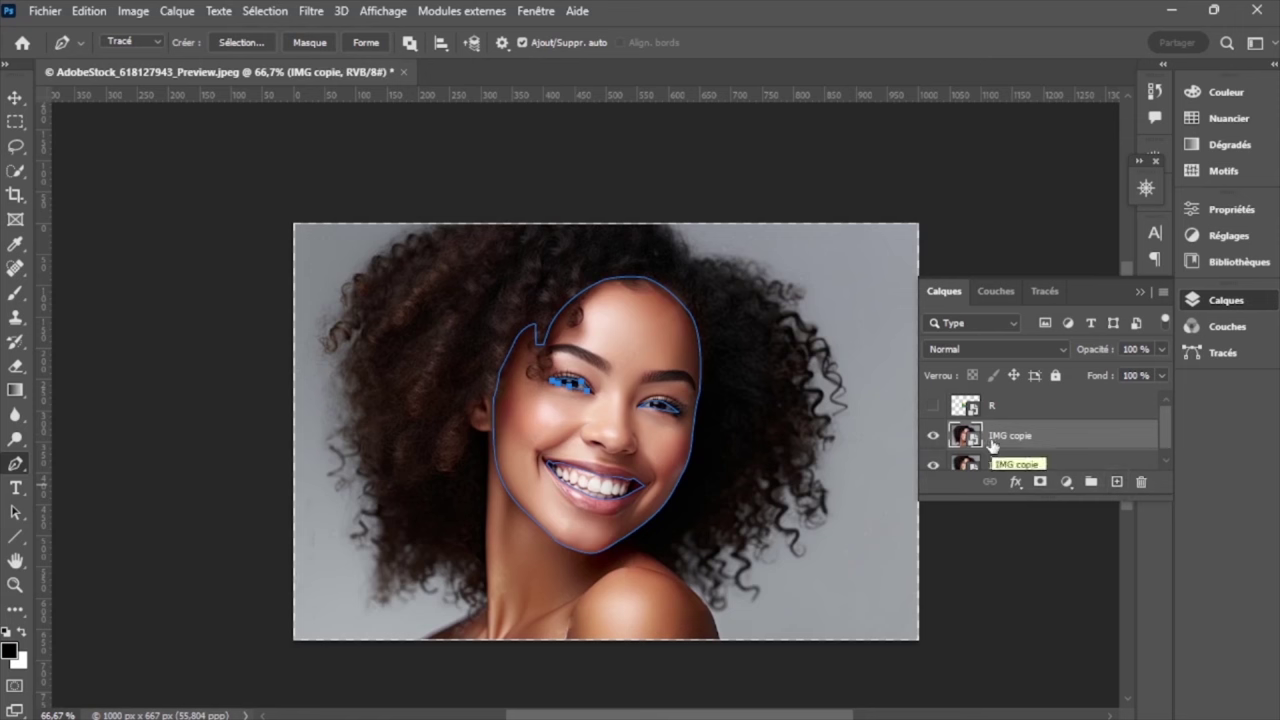
Step: Load the face path as a selection and add it as a layer mask on IMG copie
{"action": "right_click", "coordinate": [993, 443]}
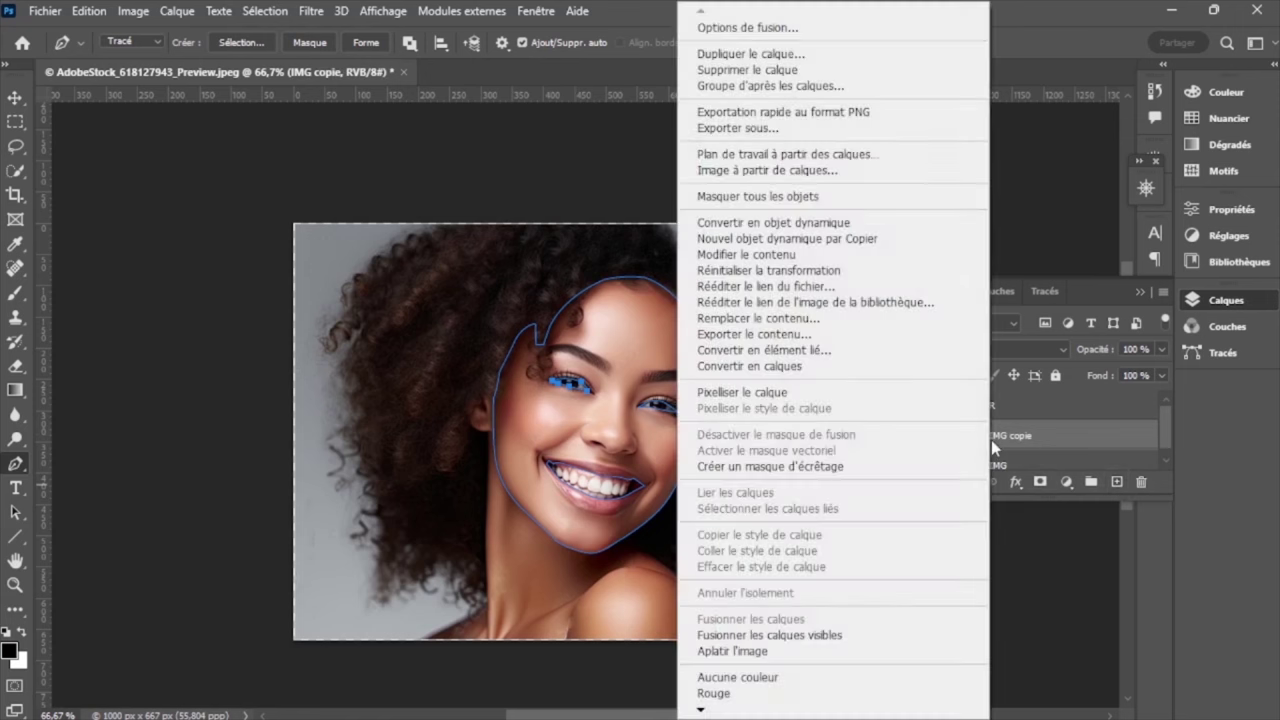
{"action": "left_click", "coordinate": [1079, 442]}
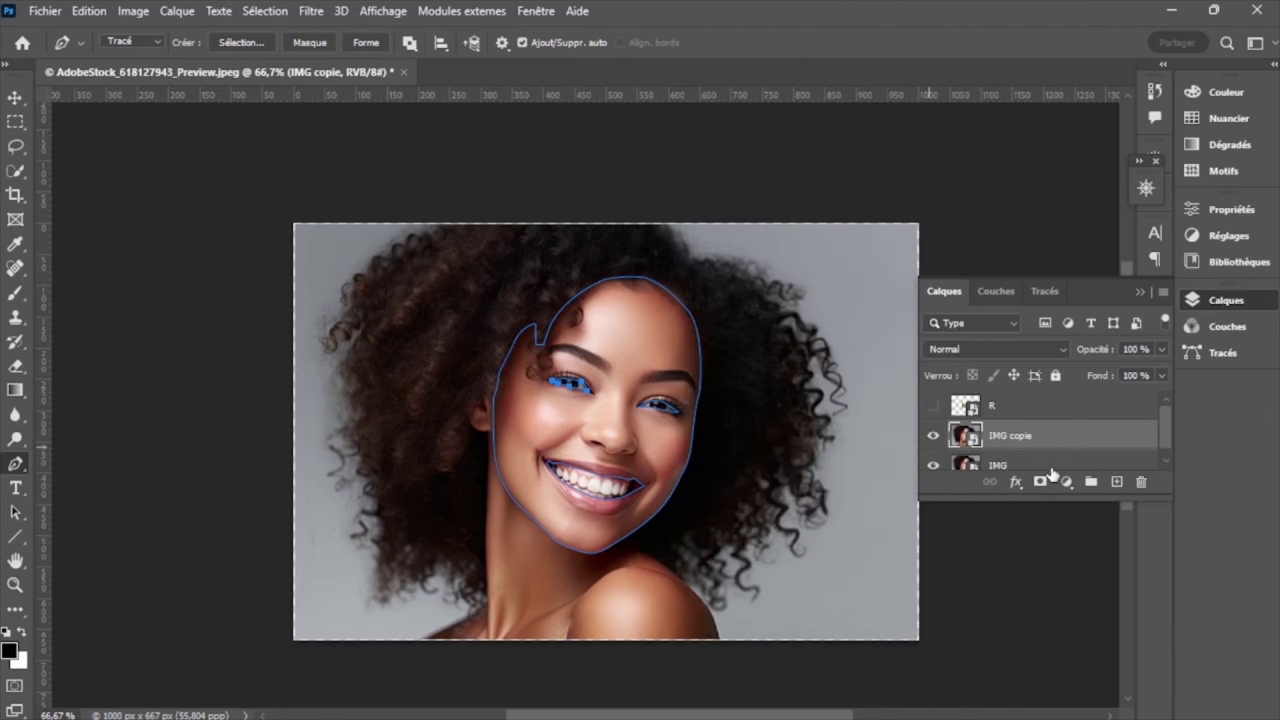
{"action": "key", "text": "ctrl+Return"}
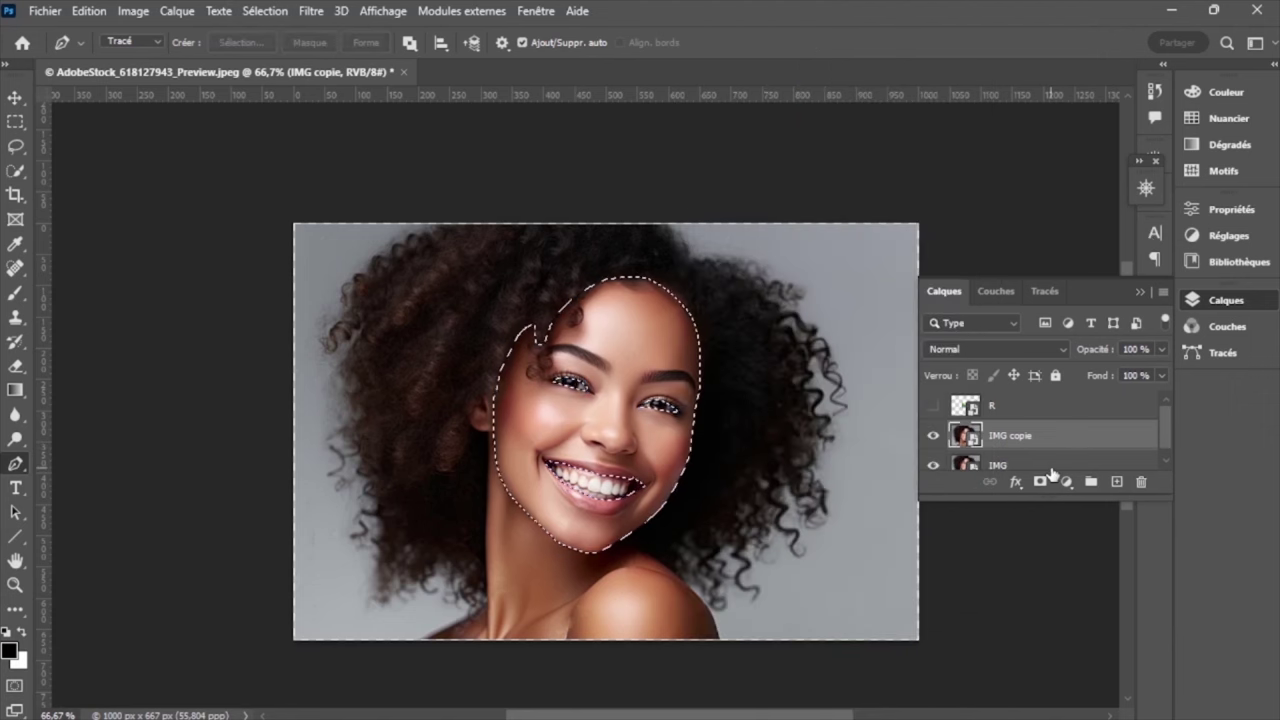
{"action": "left_click", "coordinate": [1040, 481]}
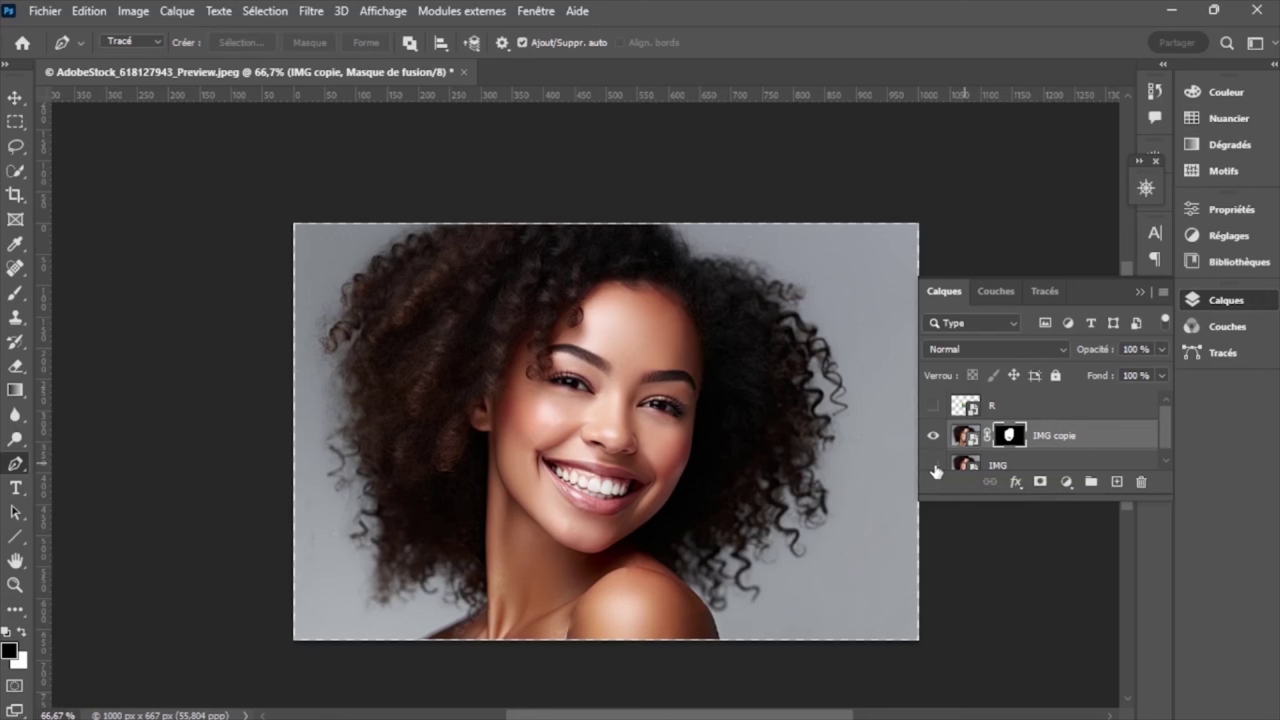
Step: Toggle IMG visibility to check the mask, then select and show the R flag layer
{"action": "left_click", "coordinate": [934, 466]}
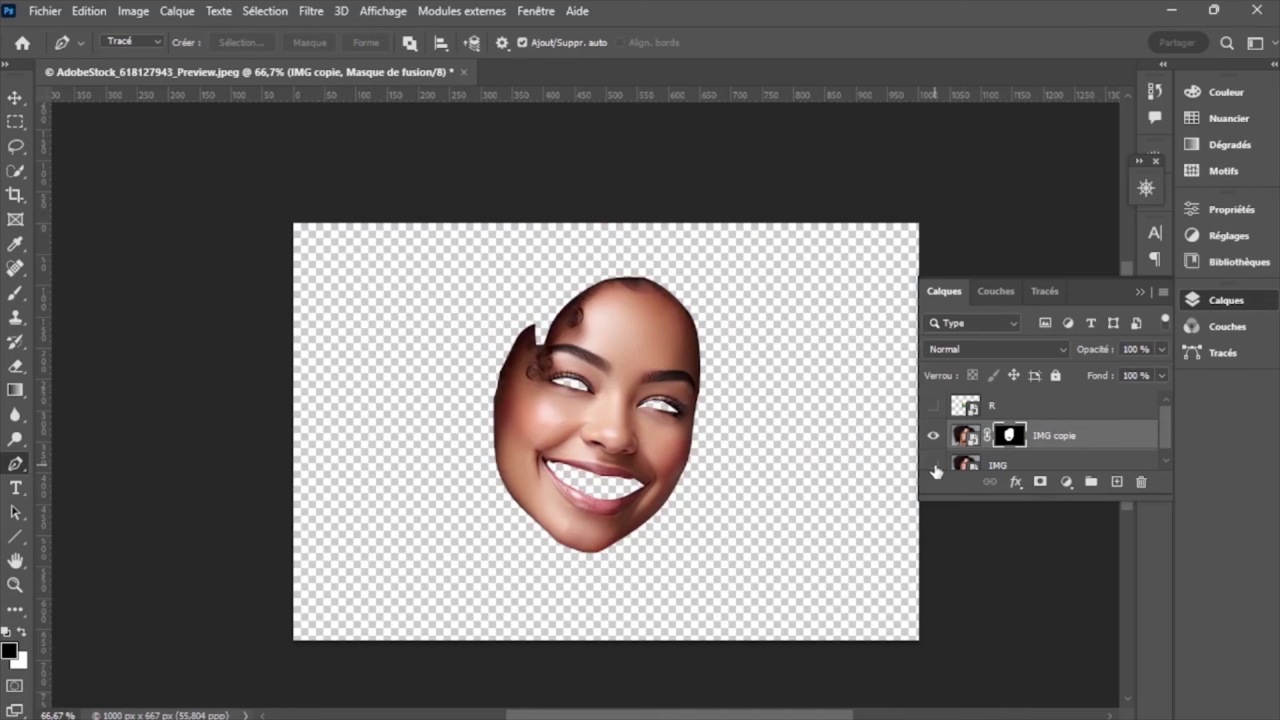
{"action": "left_click", "coordinate": [934, 467]}
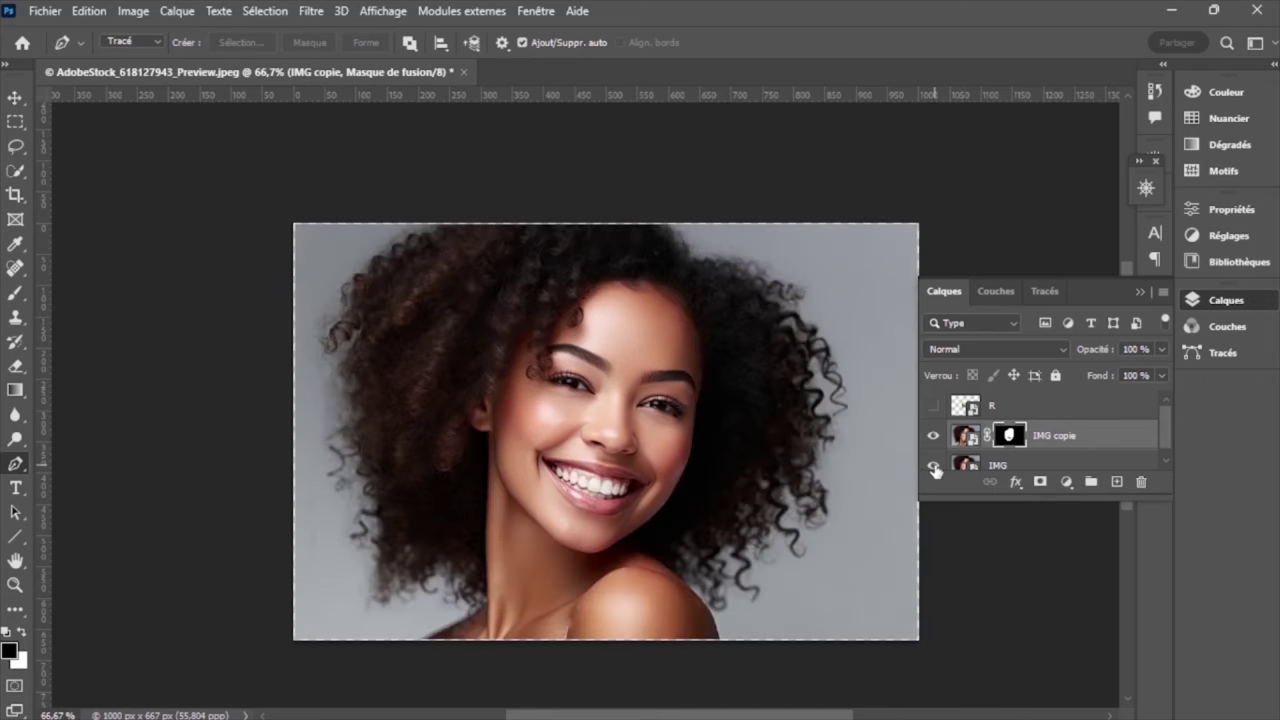
{"action": "left_click", "coordinate": [933, 413]}
{"action": "left_click", "coordinate": [933, 408]}
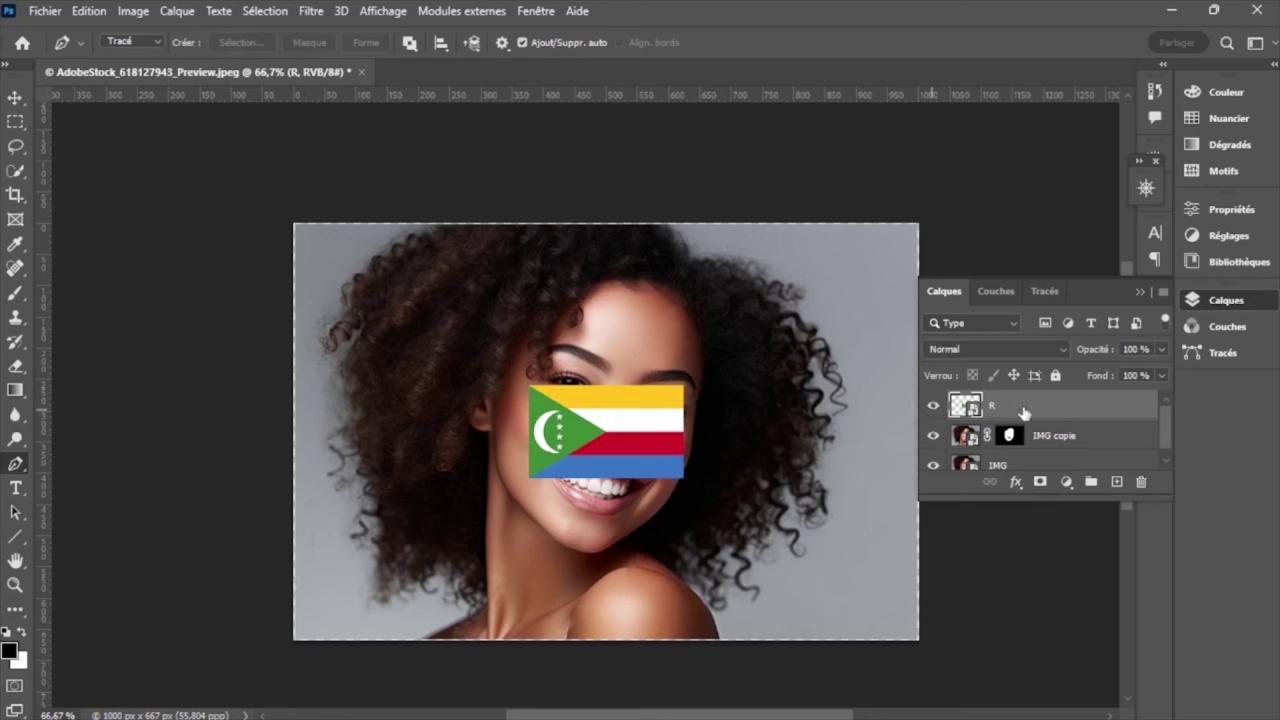
Step: Free-transform the R flag layer, scaling it to about 300% and centring it over the face
{"action": "key", "text": "ctrl+t"}
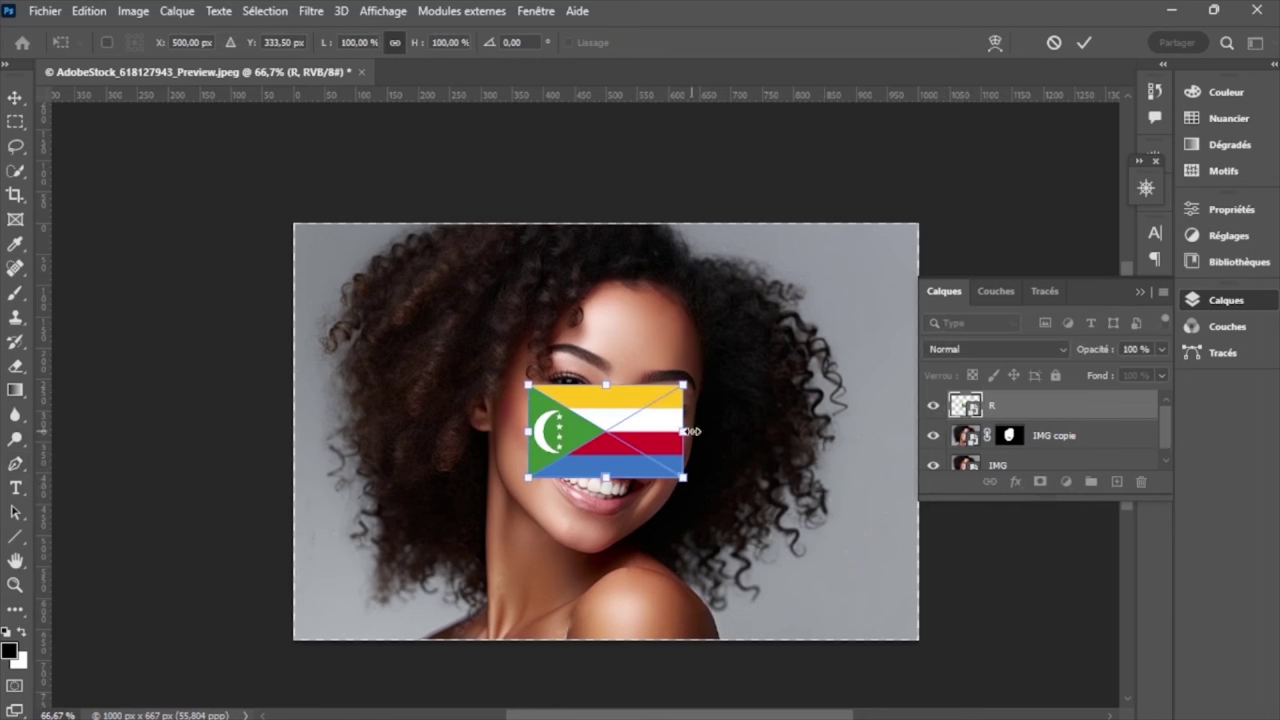
{"action": "left_click_drag", "start_coordinate": [690, 432], "coordinate": [878, 432]}
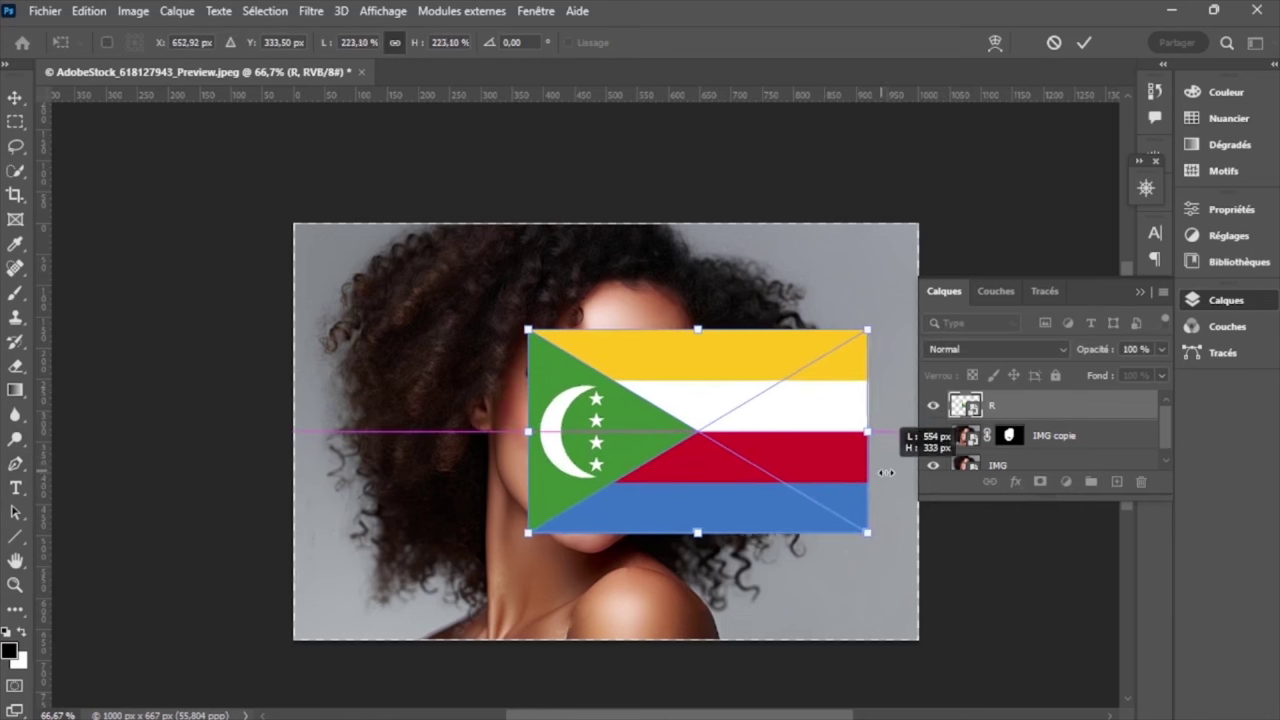
{"action": "left_click_drag", "start_coordinate": [705, 452], "coordinate": [648, 437]}
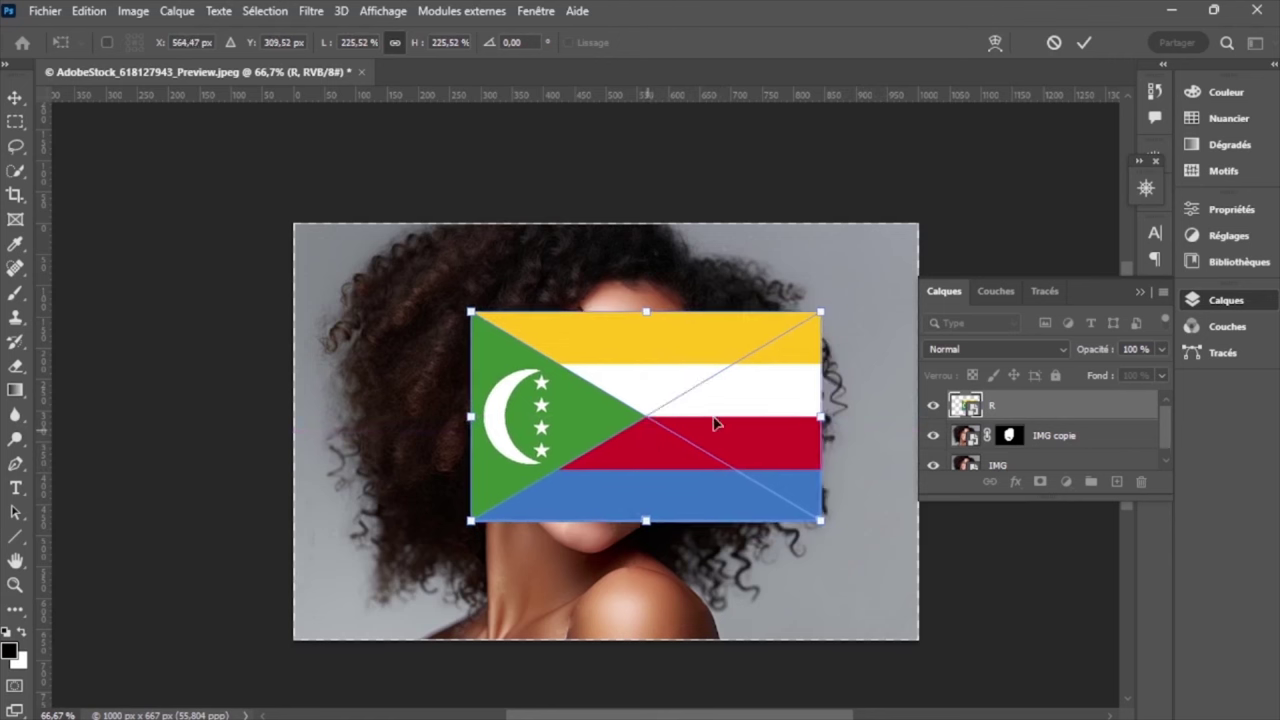
{"action": "left_click_drag", "start_coordinate": [822, 416], "coordinate": [866, 430]}
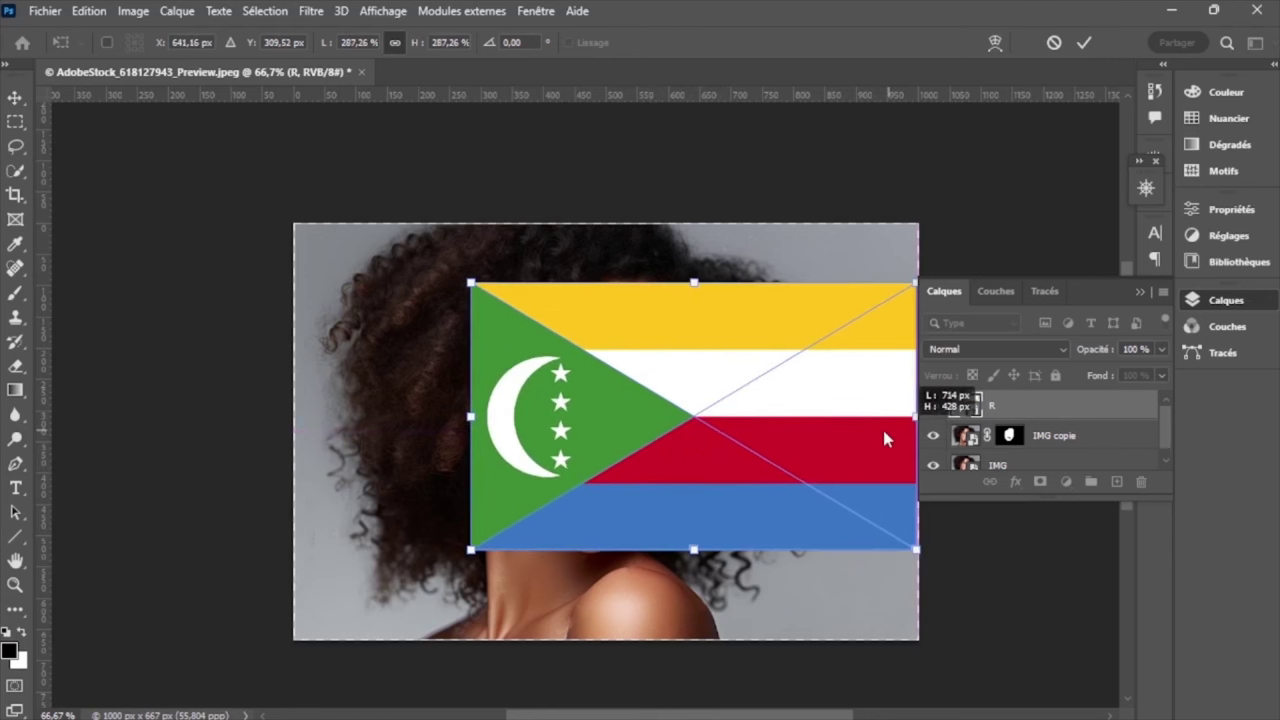
{"action": "mouse_move", "coordinate": [762, 414]}
{"action": "left_mouse_down"}
{"action": "mouse_move", "coordinate": [747, 418]}
{"action": "mouse_move", "coordinate": [754, 401]}
{"action": "left_mouse_up"}
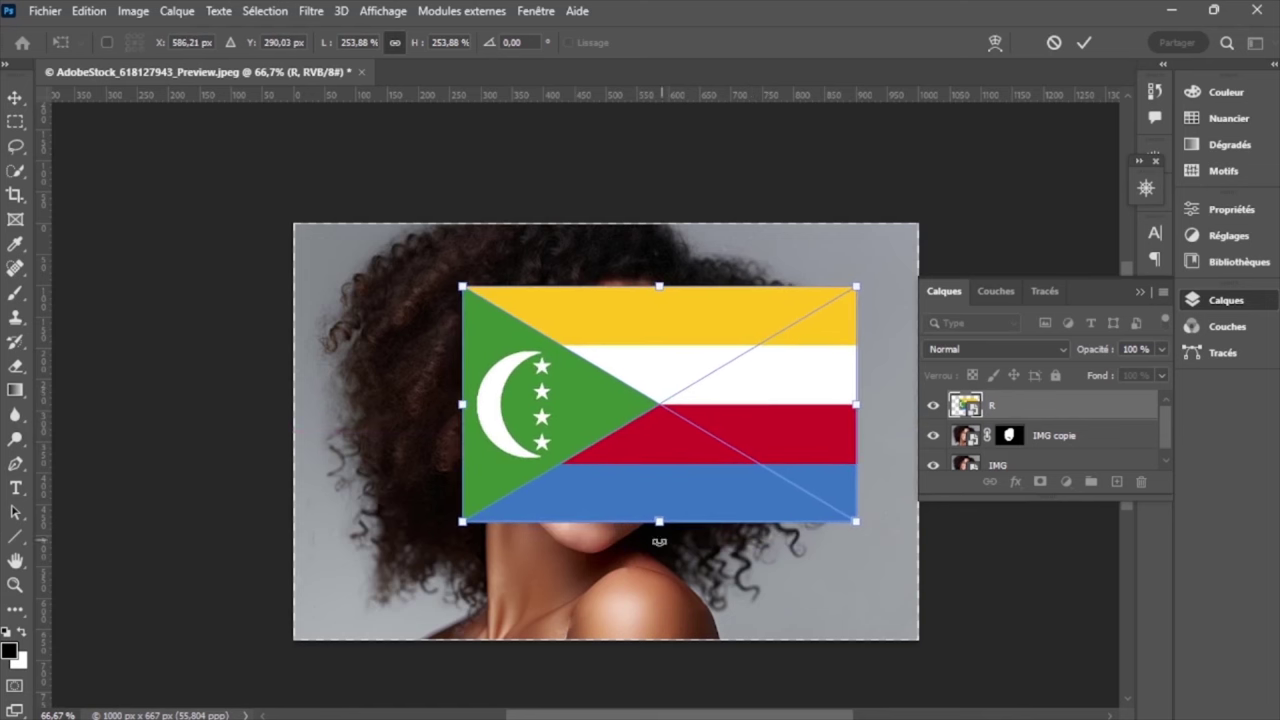
{"action": "left_click_drag", "start_coordinate": [660, 524], "coordinate": [661, 563]}
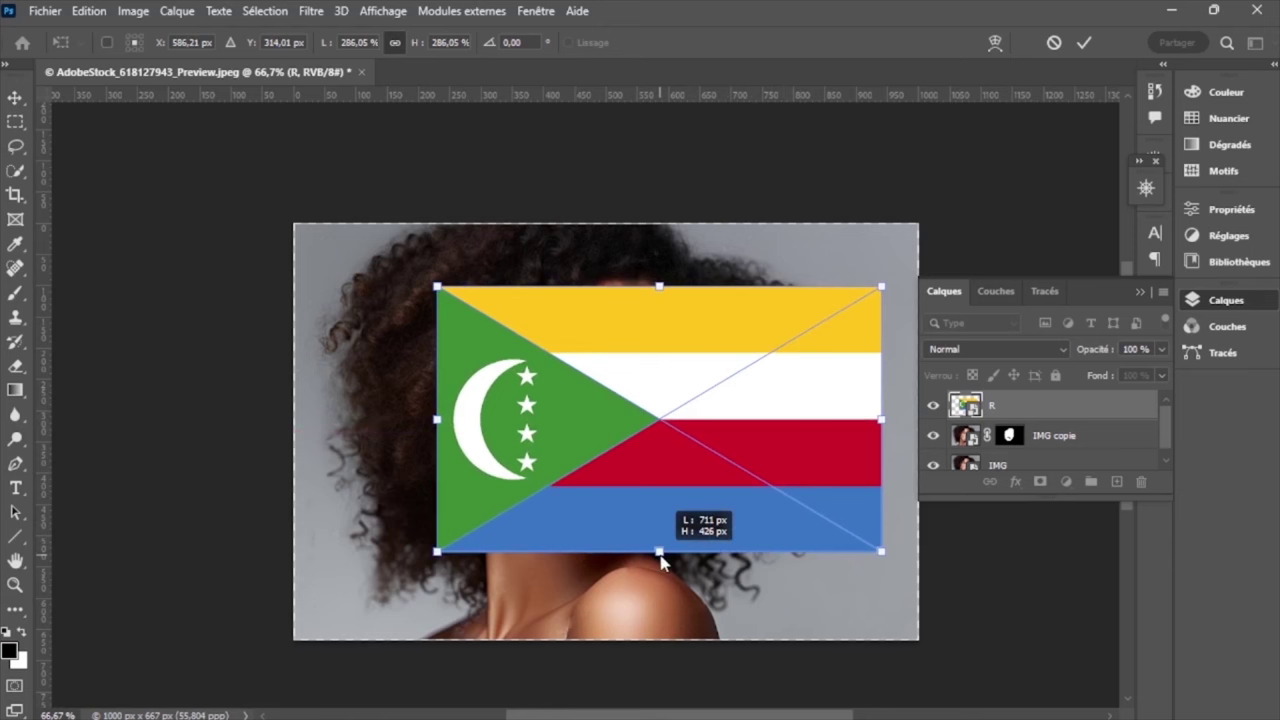
{"action": "mouse_move", "coordinate": [676, 472]}
{"action": "left_mouse_down"}
{"action": "mouse_move", "coordinate": [718, 470]}
{"action": "mouse_move", "coordinate": [715, 451]}
{"action": "left_mouse_up"}
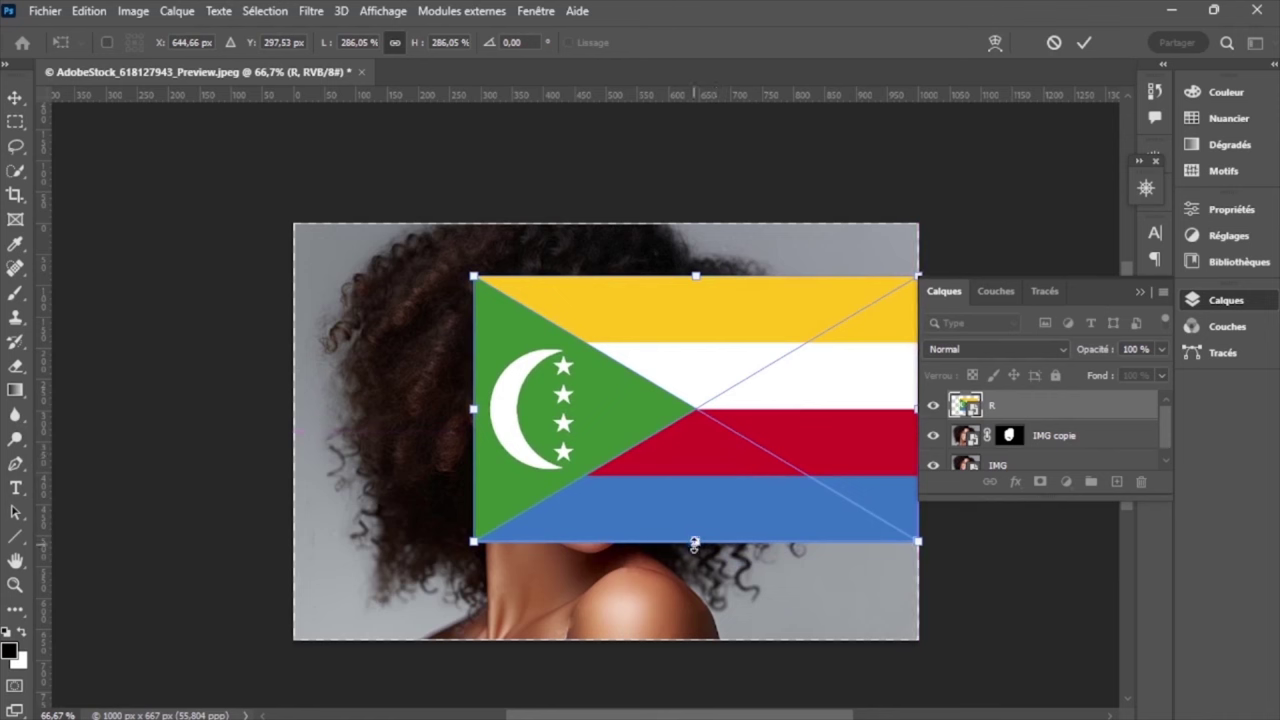
{"action": "left_click_drag", "start_coordinate": [695, 540], "coordinate": [695, 554]}
{"action": "left_click_drag", "start_coordinate": [691, 482], "coordinate": [685, 469]}
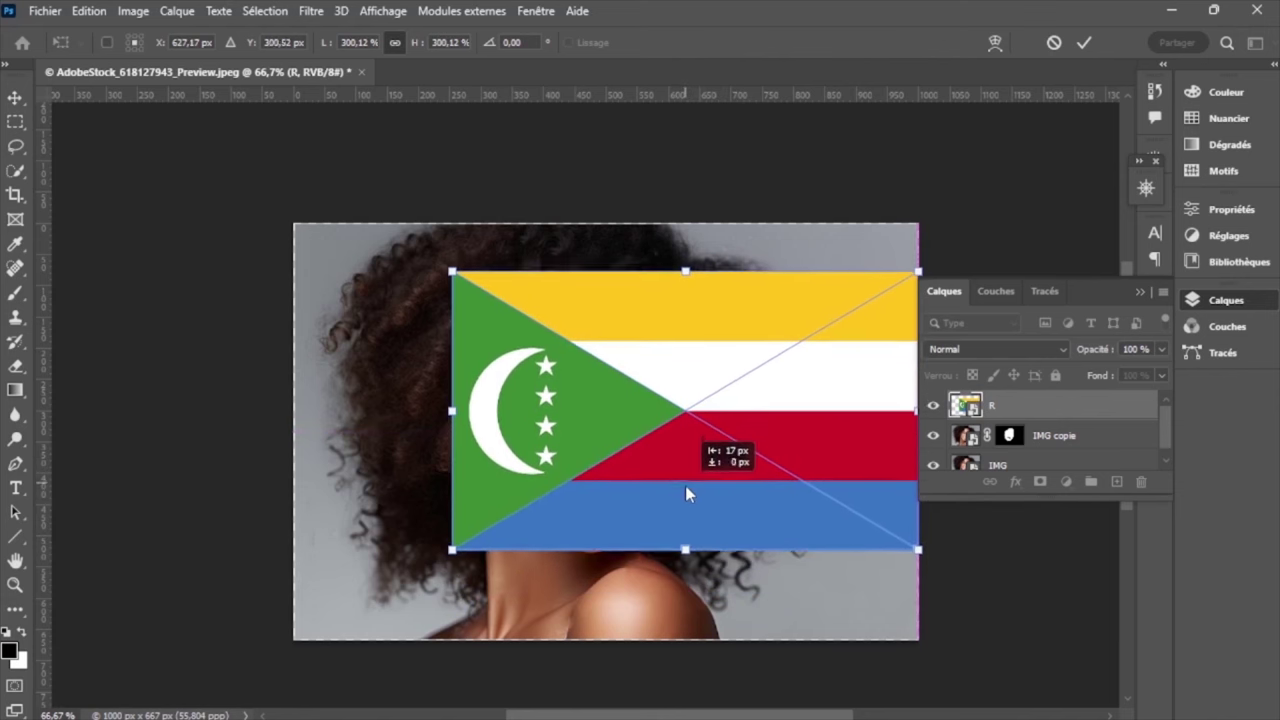
{"action": "left_click_drag", "start_coordinate": [685, 469], "coordinate": [686, 491]}
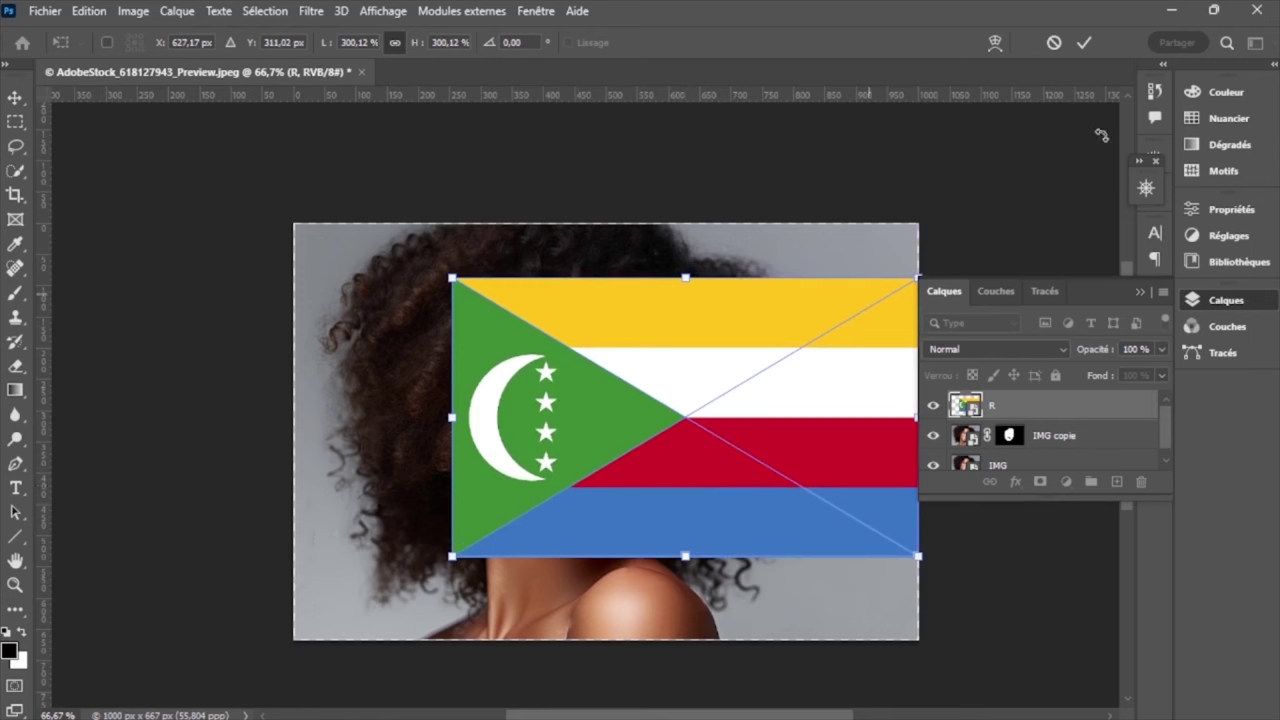
Step: Commit the flag's fit to the face, set its layer to Produit (Multiply), and zoom to 200%
{"action": "left_click", "coordinate": [1085, 43]}
{"action": "left_click", "coordinate": [1065, 426], "text": "alt"}
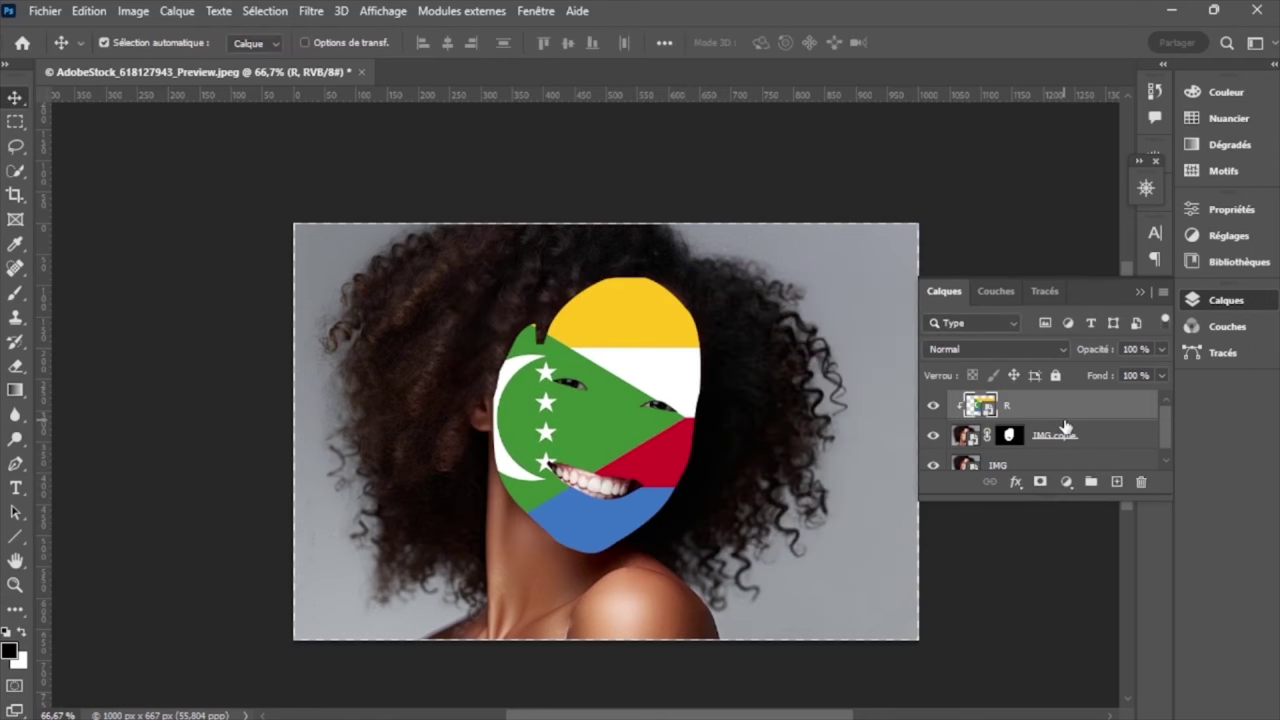
{"action": "left_click", "coordinate": [1061, 348]}
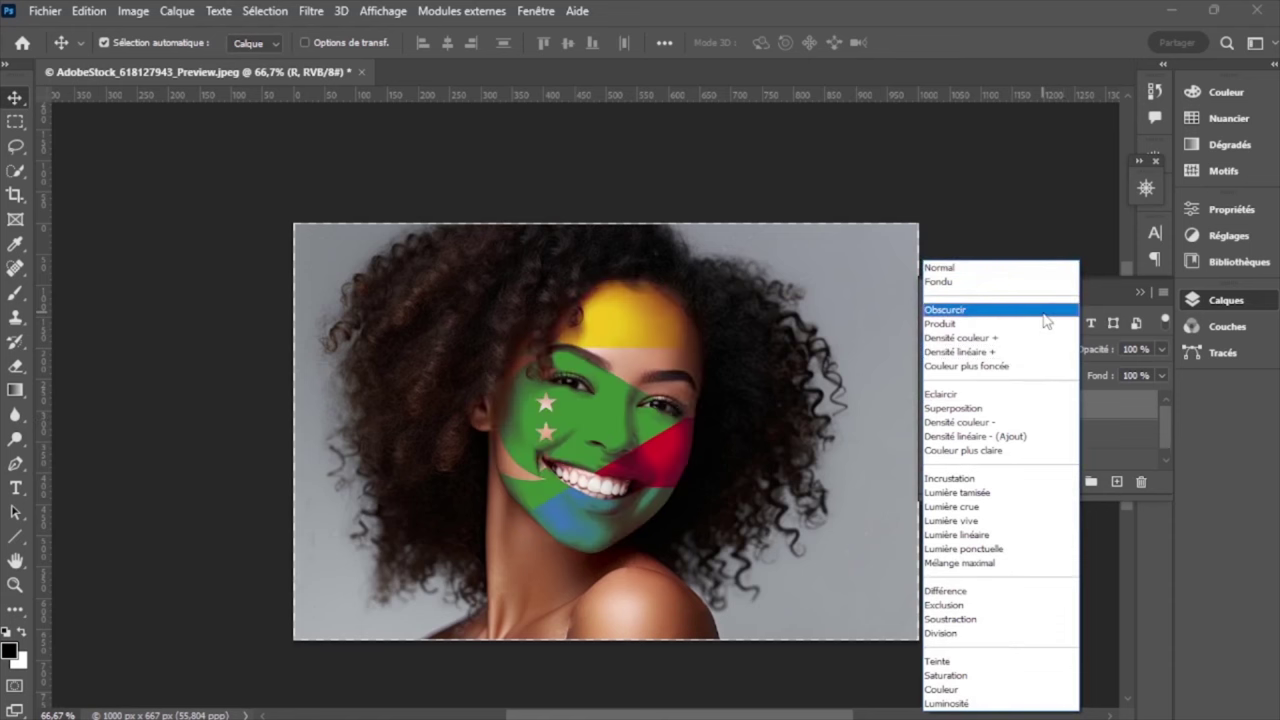
{"action": "left_click", "coordinate": [968, 327]}
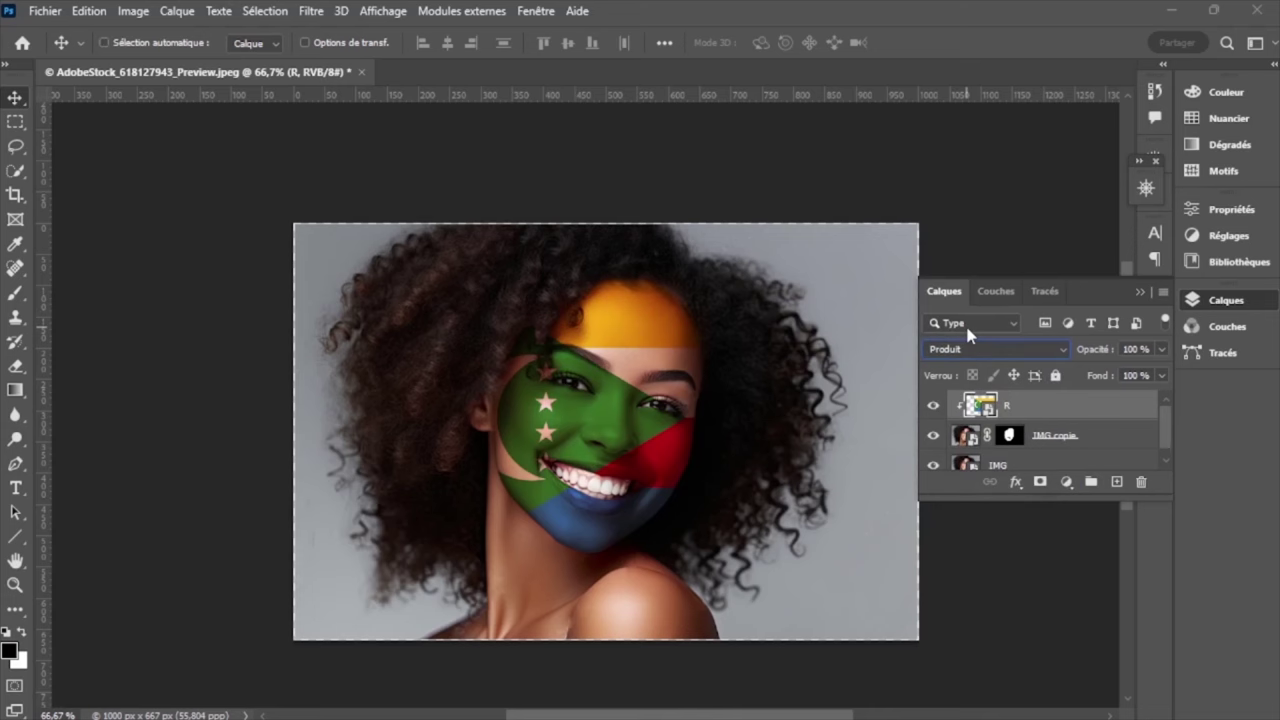
{"action": "key", "text": "ctrl+1"}
{"action": "key", "text": "ctrl+plus"}
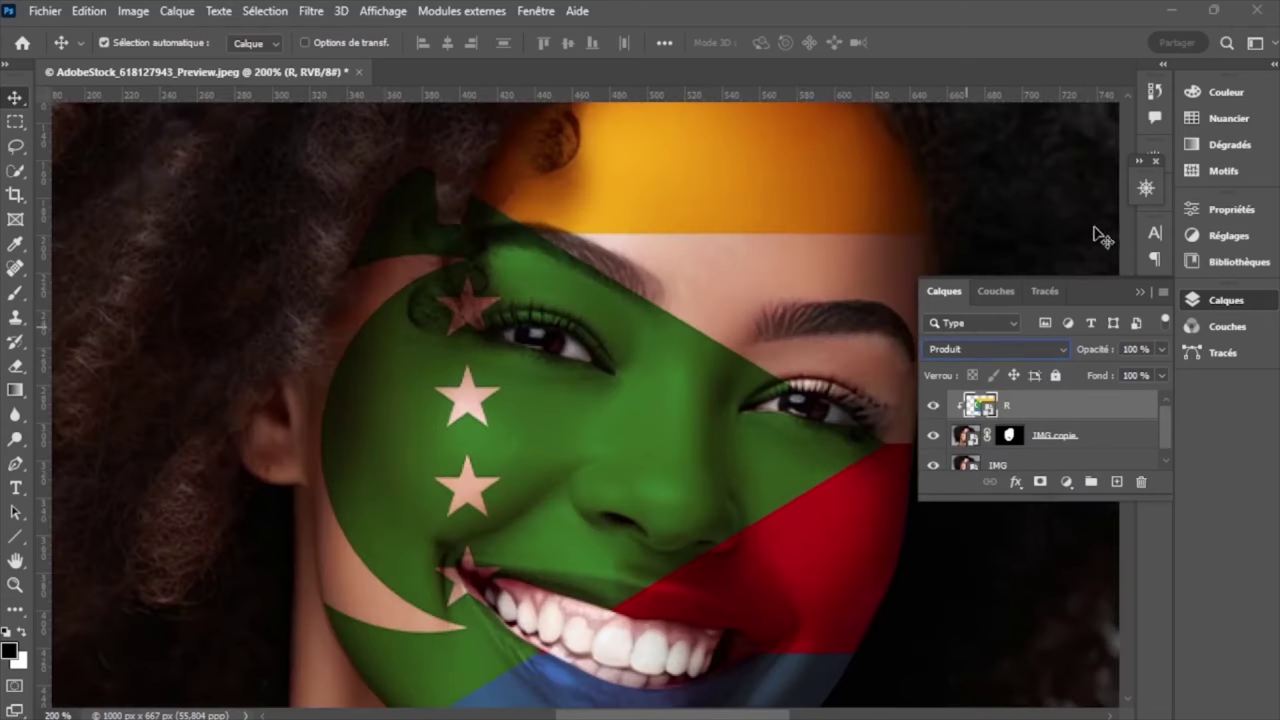
Step: Collapse the Calques panel, fit the image on screen, then zoom back to 200% on the face
{"action": "left_click", "coordinate": [1139, 290]}
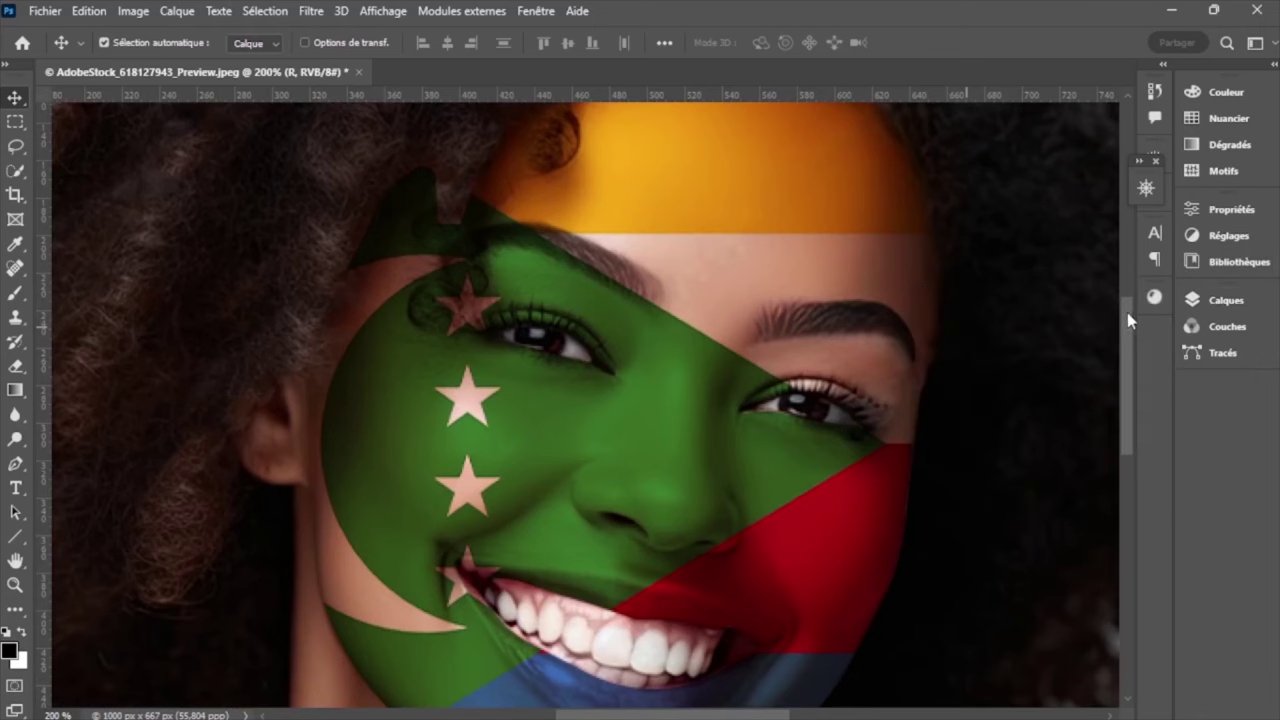
{"action": "mouse_move", "coordinate": [1128, 330]}
{"action": "left_mouse_down"}
{"action": "mouse_move", "coordinate": [1114, 266]}
{"action": "mouse_move", "coordinate": [1113, 437]}
{"action": "mouse_move", "coordinate": [1091, 337]}
{"action": "left_mouse_up"}
{"action": "key", "text": "ctrl"}
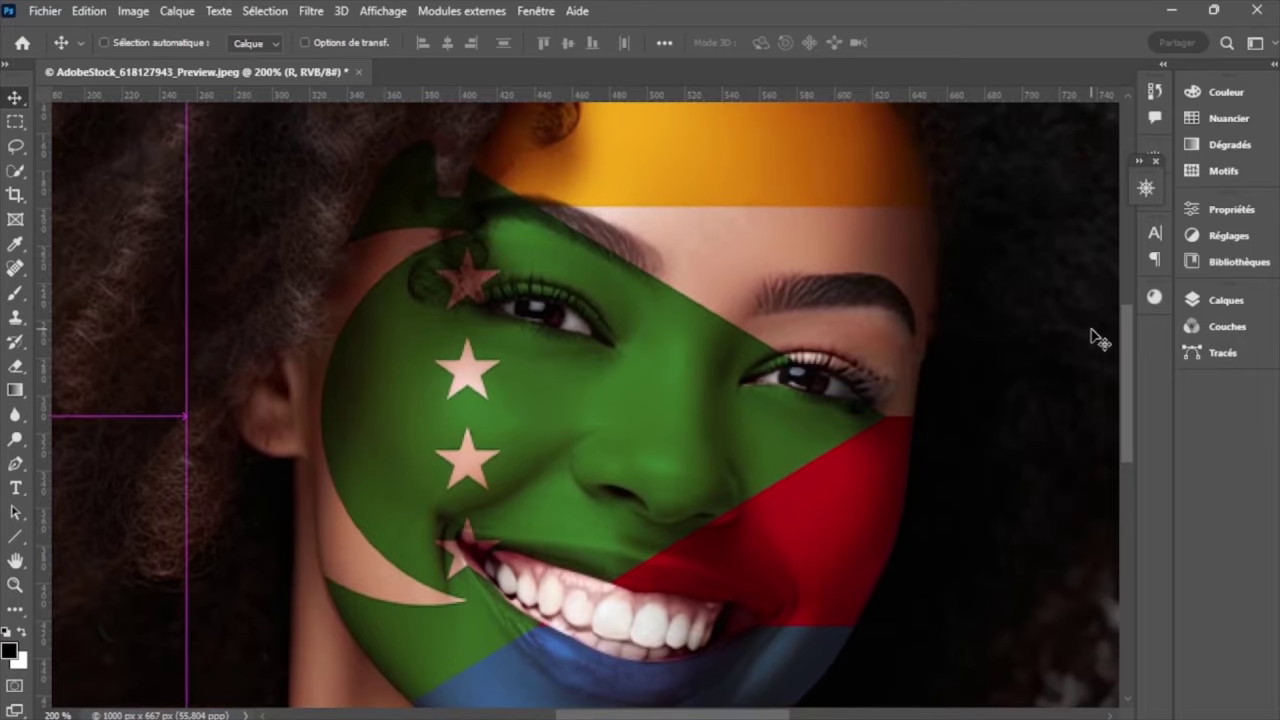
{"action": "key", "text": "ctrl+0"}
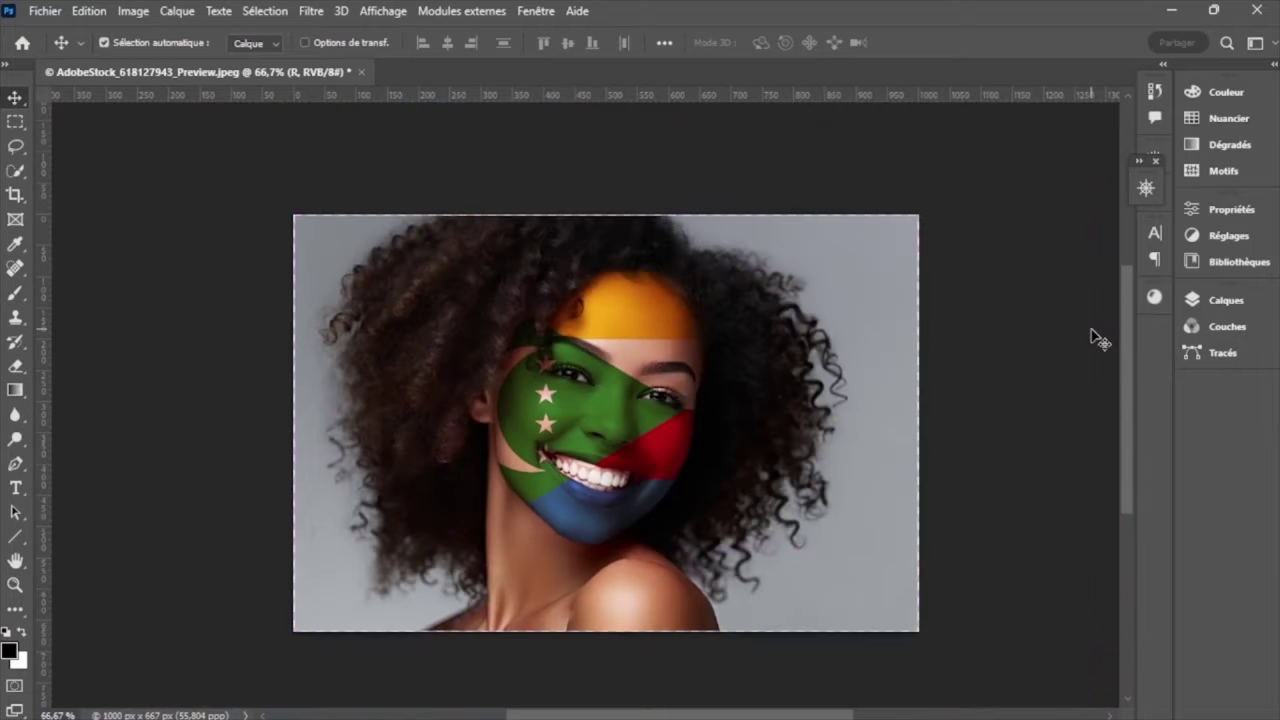
{"action": "key", "text": "ctrl+plus"}
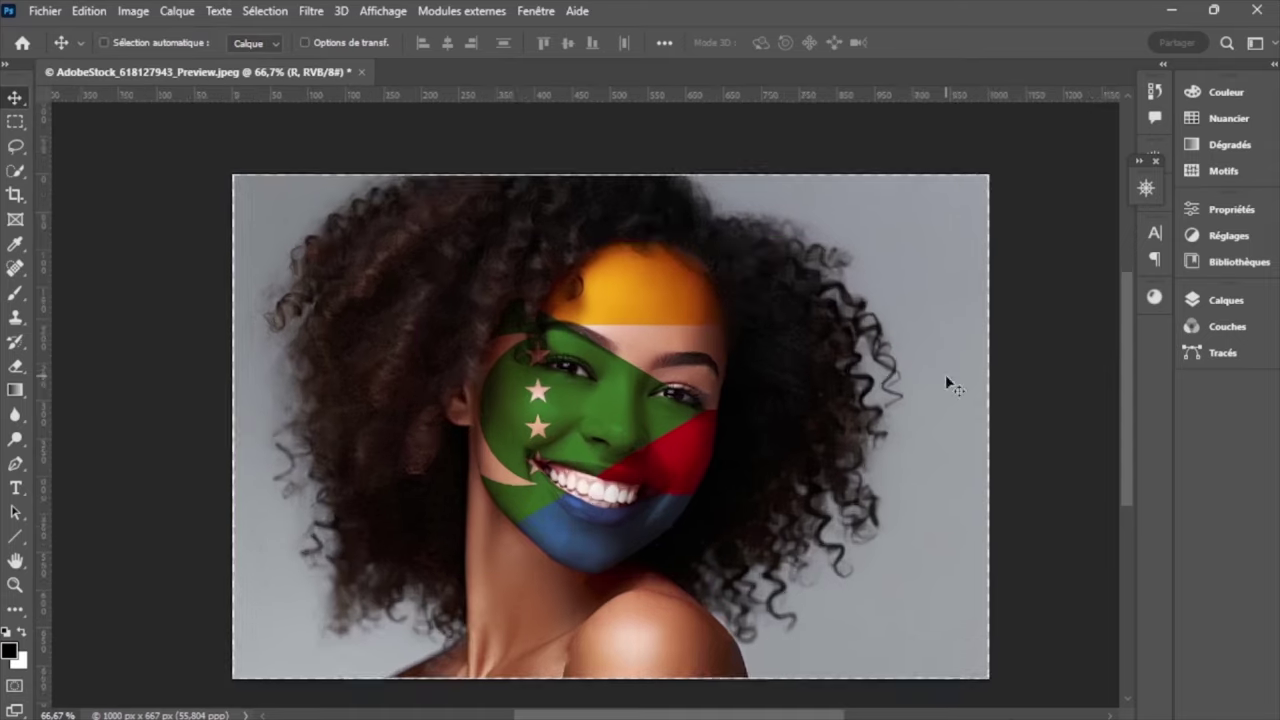
{"action": "key", "text": "ctrl+plus"}
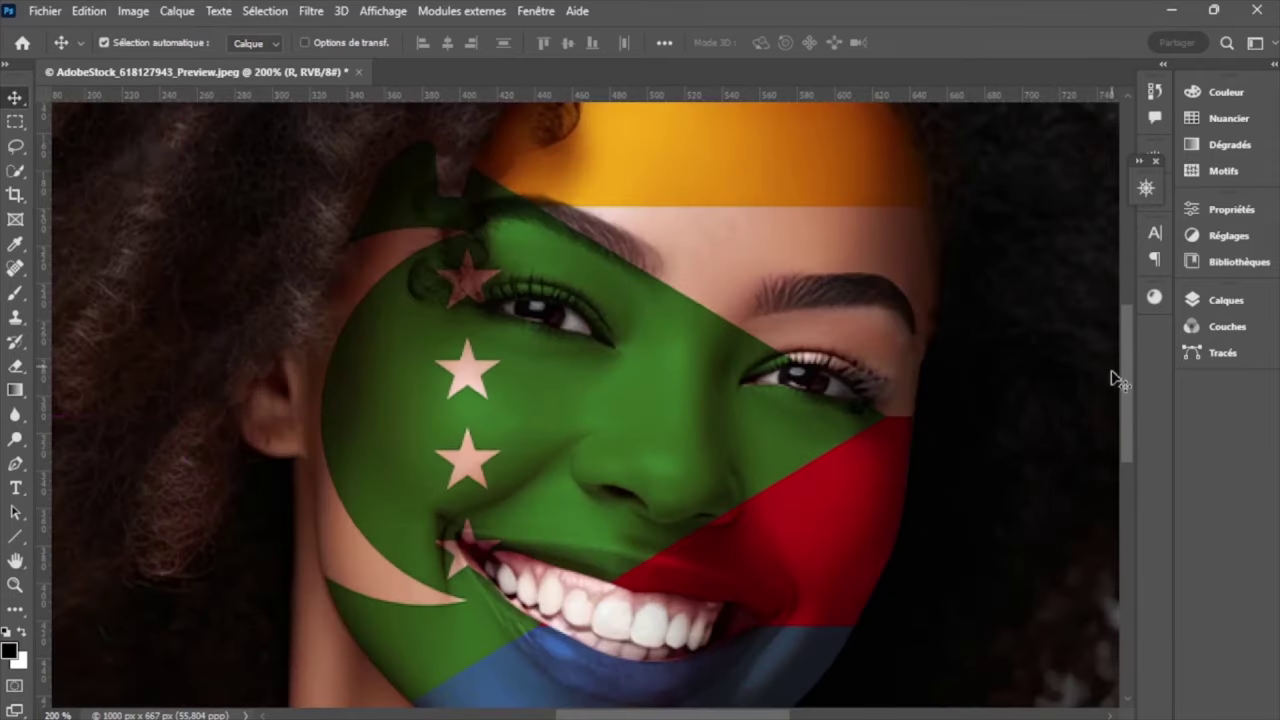
Step: Scroll and zoom around the face to inspect the Produit flag blend over eyes, teeth and lips
{"action": "scroll", "coordinate": [1114, 350], "scroll_direction": "up", "scroll_amount": 5}
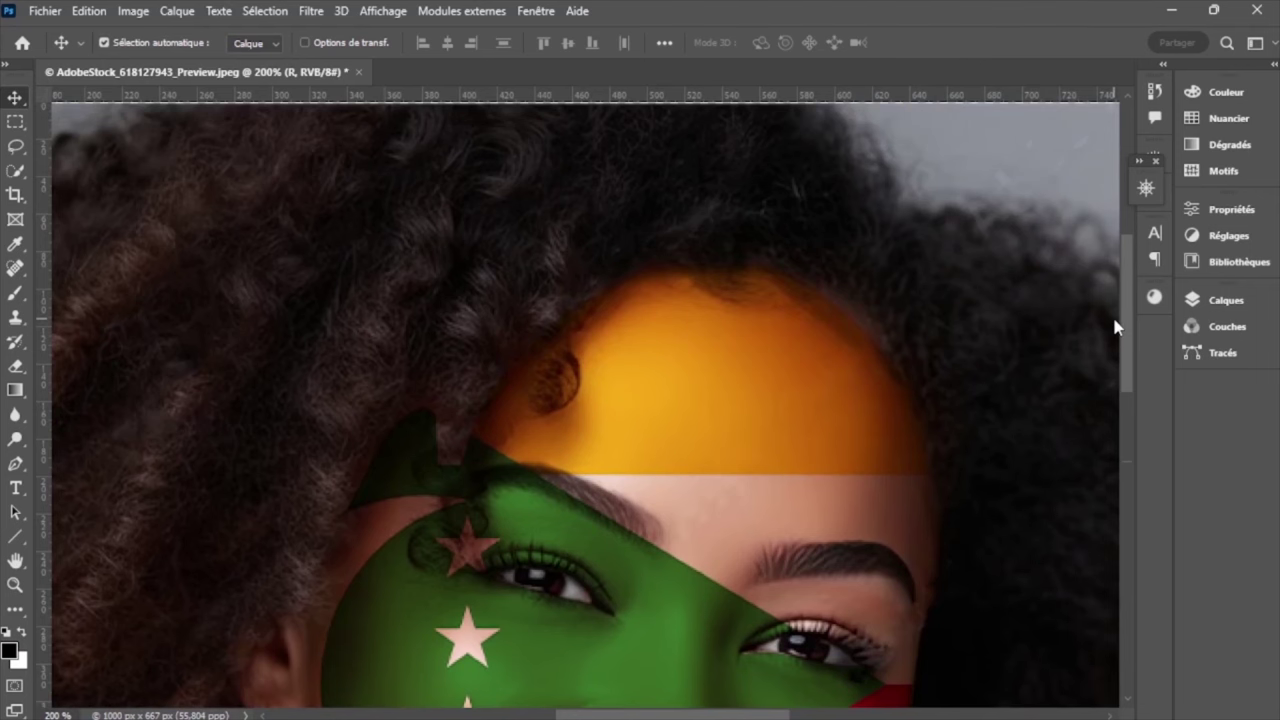
{"action": "scroll", "coordinate": [1114, 327], "scroll_direction": "down", "scroll_amount": 2}
{"action": "scroll", "coordinate": [1119, 343], "scroll_direction": "down", "scroll_amount": 3}
{"action": "scroll", "coordinate": [1125, 390], "scroll_direction": "down", "scroll_amount": 1}
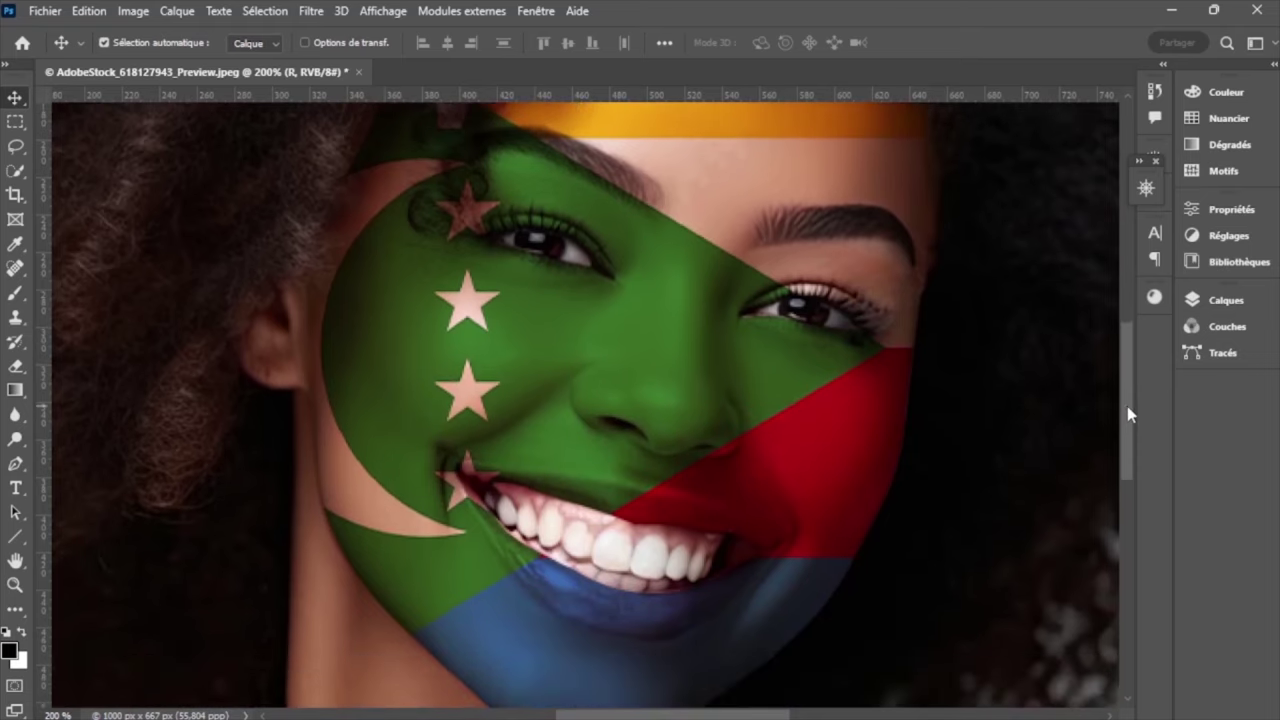
{"action": "key", "text": "ctrl+minus"}
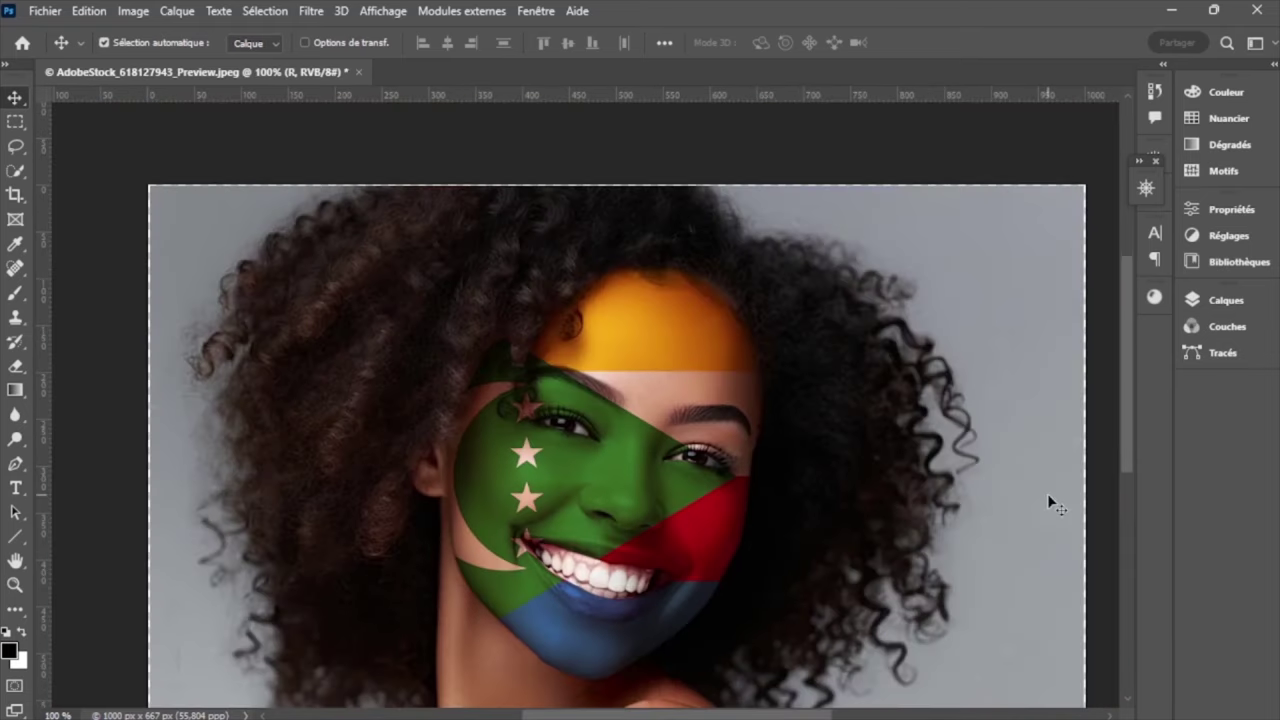
{"action": "key", "text": "ctrl+plus"}
{"action": "key", "text": "ctrl+plus"}
{"action": "key", "text": "ctrl+minus"}
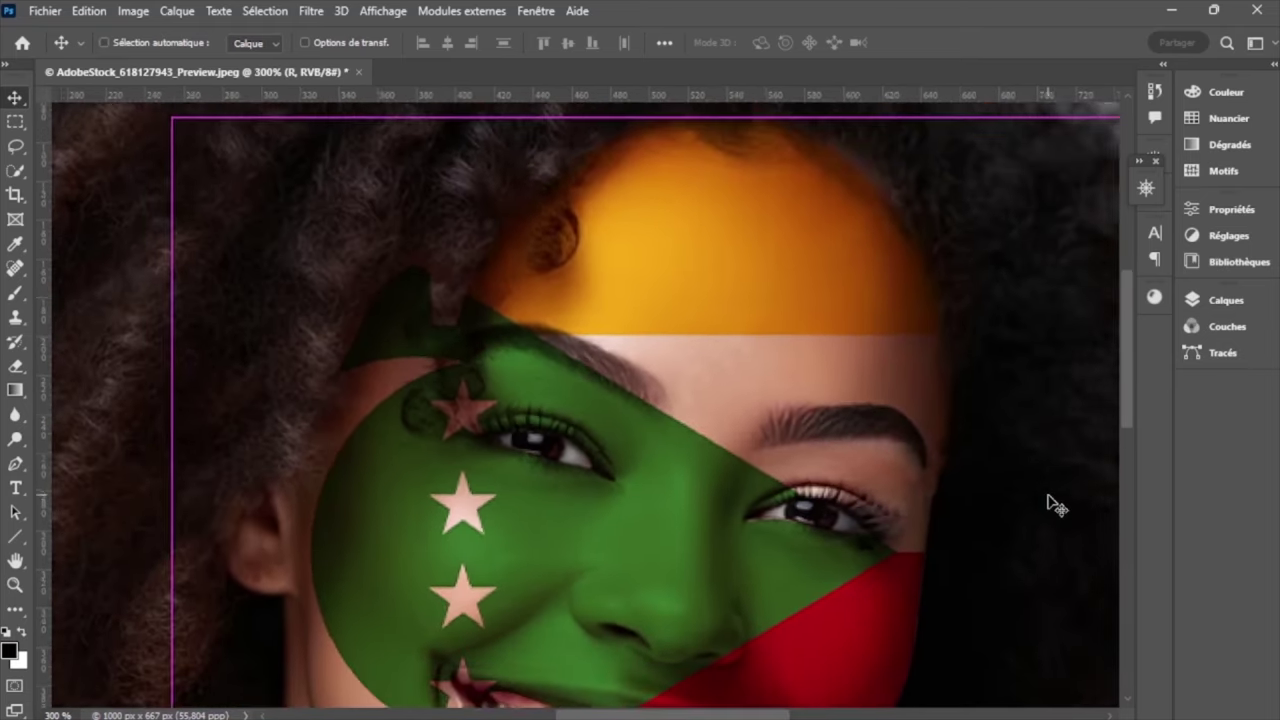
{"action": "scroll", "coordinate": [1125, 455], "scroll_direction": "down", "scroll_amount": 5}
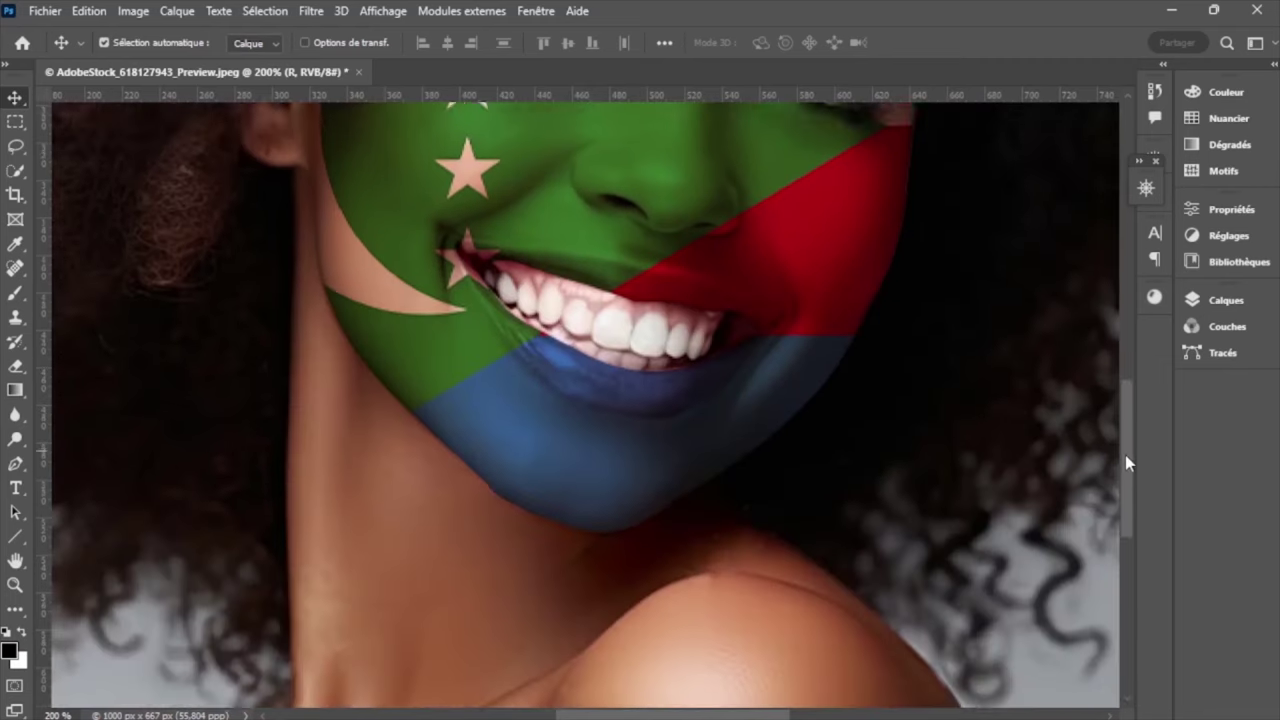
{"action": "scroll", "coordinate": [1078, 370], "scroll_direction": "up", "scroll_amount": 3}
{"action": "scroll", "coordinate": [1075, 335], "scroll_direction": "up", "scroll_amount": 2}
{"action": "scroll", "coordinate": [1078, 365], "scroll_direction": "up", "scroll_amount": 1}
{"action": "scroll", "coordinate": [1078, 365], "scroll_direction": "down", "scroll_amount": 10}
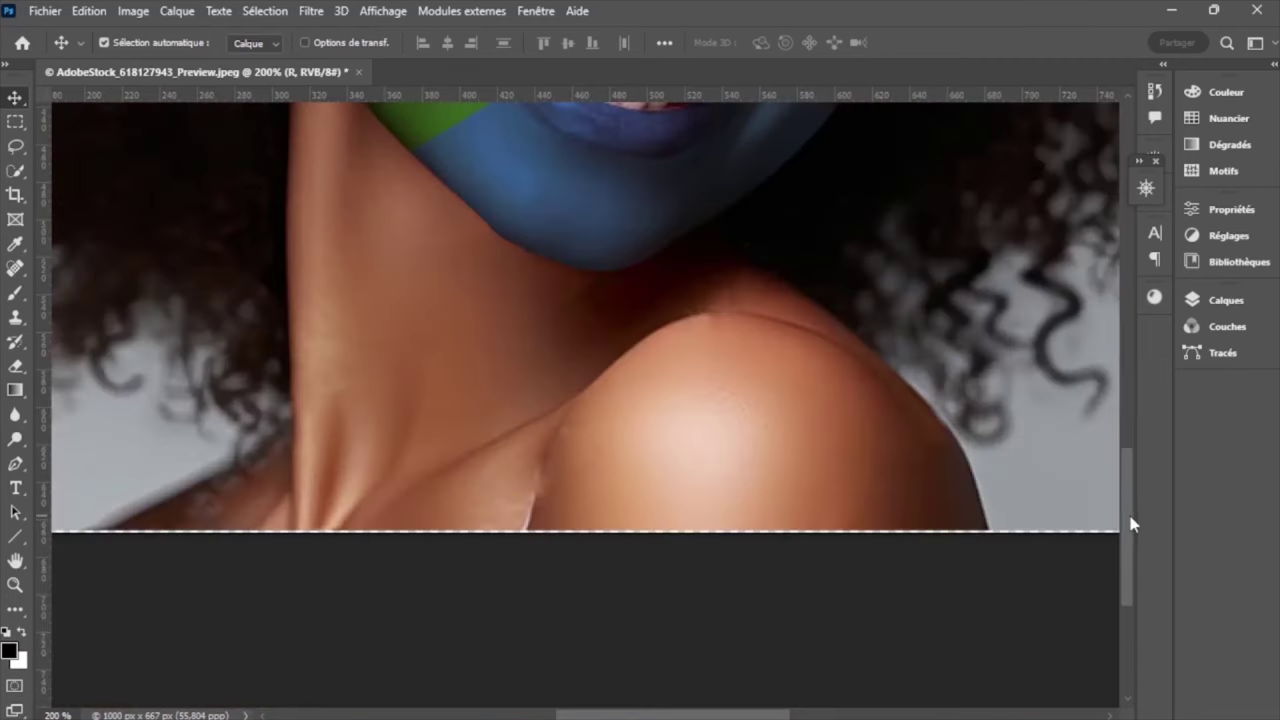
{"action": "scroll", "coordinate": [1075, 340], "scroll_direction": "up", "scroll_amount": 5}
{"action": "scroll", "coordinate": [1069, 294], "scroll_direction": "up", "scroll_amount": 6}
{"action": "scroll", "coordinate": [1069, 294], "scroll_direction": "down", "scroll_amount": 2}
{"action": "scroll", "coordinate": [1085, 385], "scroll_direction": "down", "scroll_amount": 3}
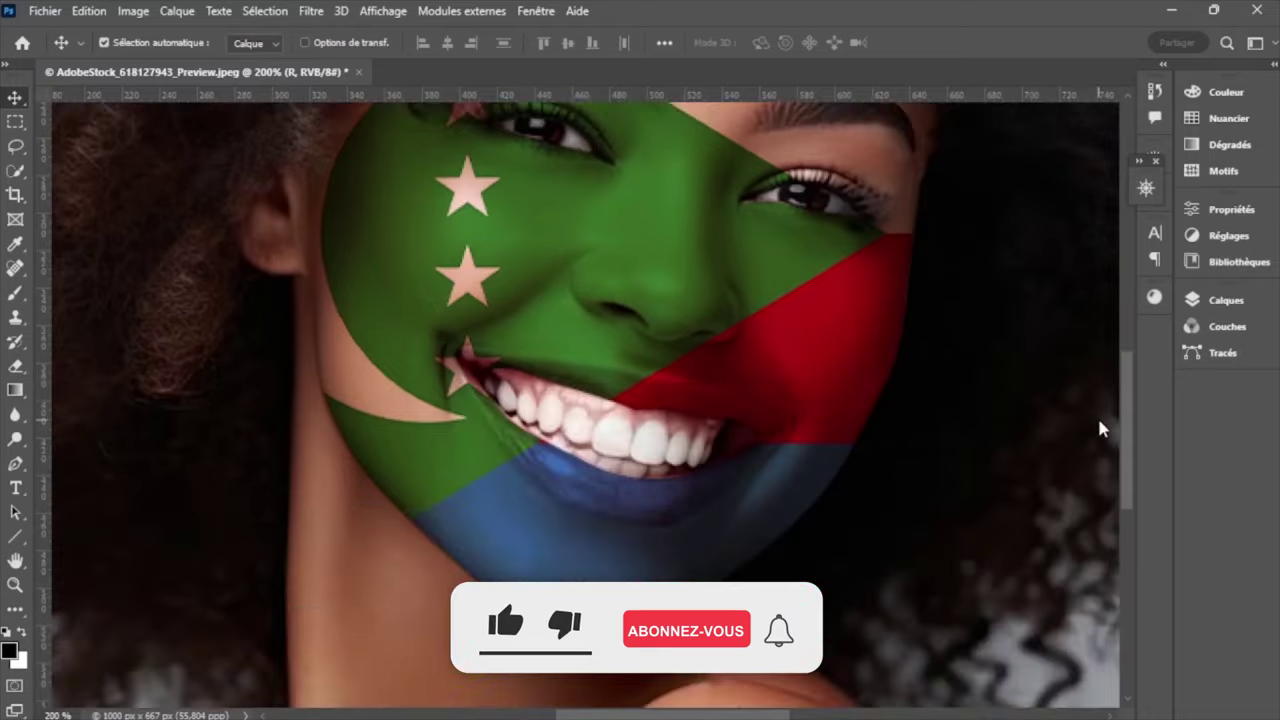
{"action": "scroll", "coordinate": [1100, 429], "scroll_direction": "up", "scroll_amount": 6}
{"action": "scroll", "coordinate": [1089, 317], "scroll_direction": "down", "scroll_amount": 6}
{"action": "scroll", "coordinate": [1108, 429], "scroll_direction": "up", "scroll_amount": 3}
{"action": "scroll", "coordinate": [1105, 390], "scroll_direction": "down", "scroll_amount": 3}
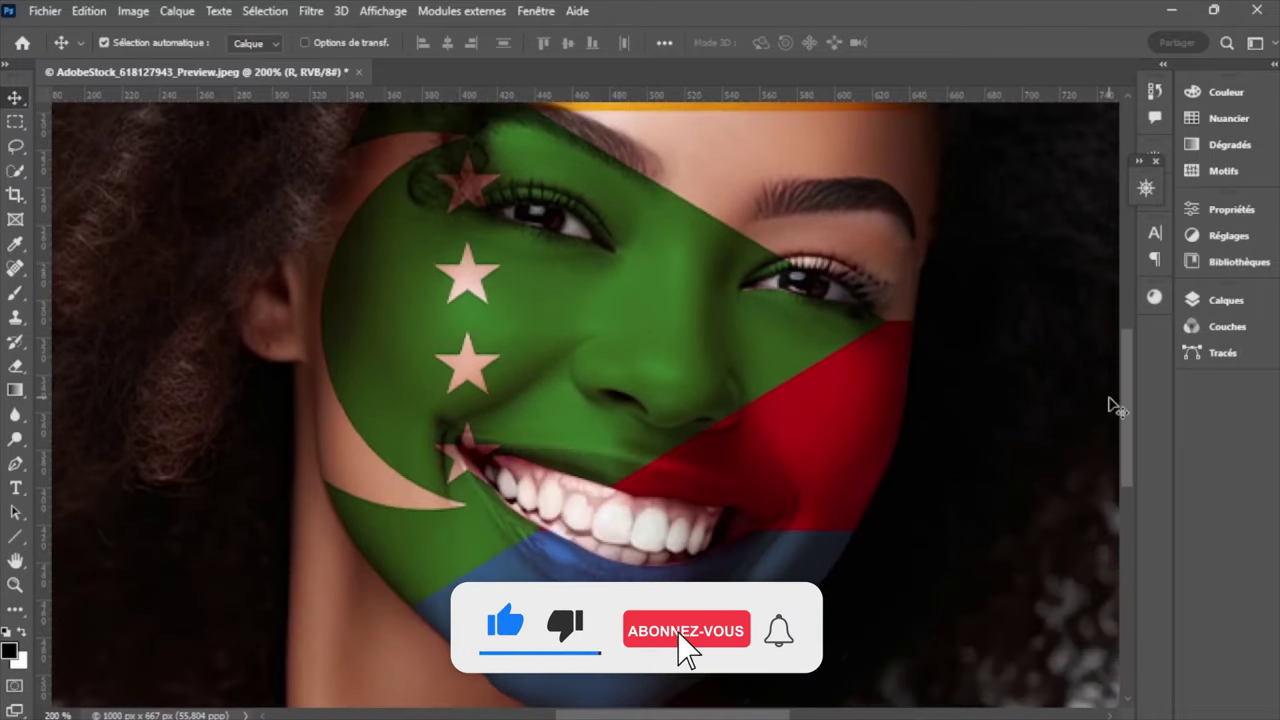
Step: Show the Navigation panel, pan the view, and zoom out to 100% on the whole face
{"action": "left_click", "coordinate": [1146, 188]}
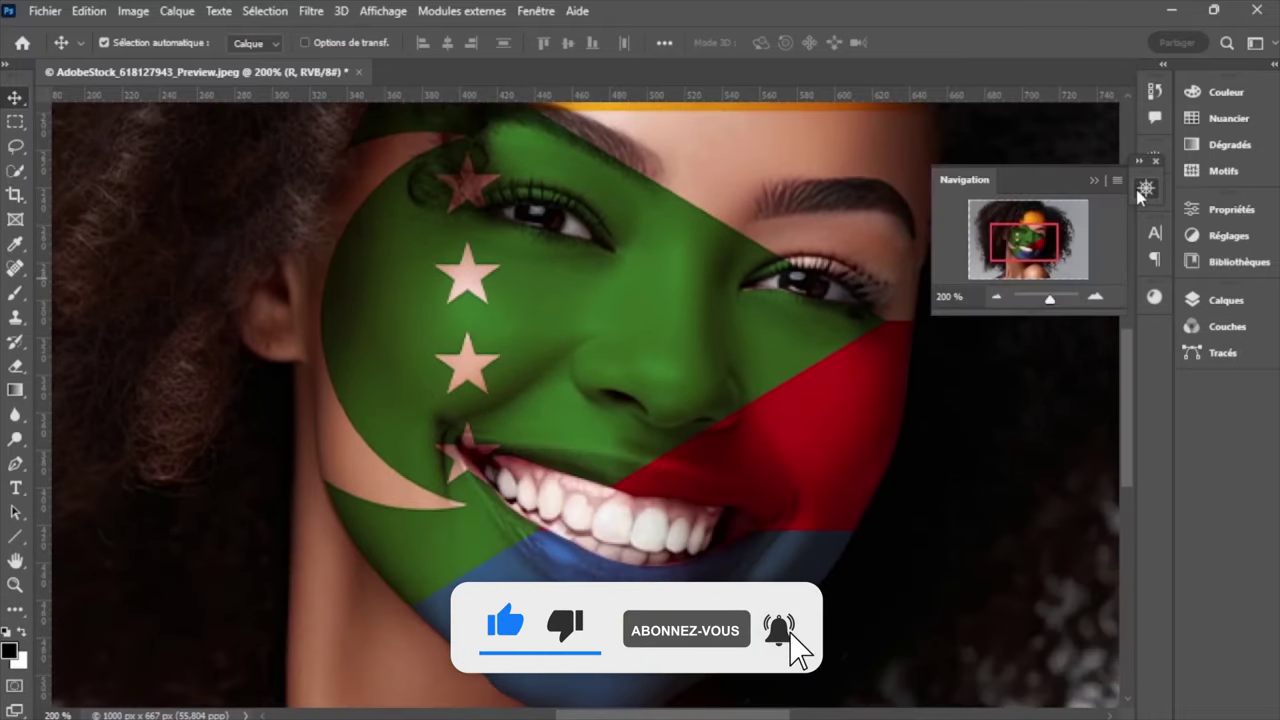
{"action": "mouse_move", "coordinate": [1040, 240]}
{"action": "left_mouse_down"}
{"action": "mouse_move", "coordinate": [1062, 238]}
{"action": "mouse_move", "coordinate": [998, 170]}
{"action": "mouse_move", "coordinate": [1049, 255]}
{"action": "left_mouse_up"}
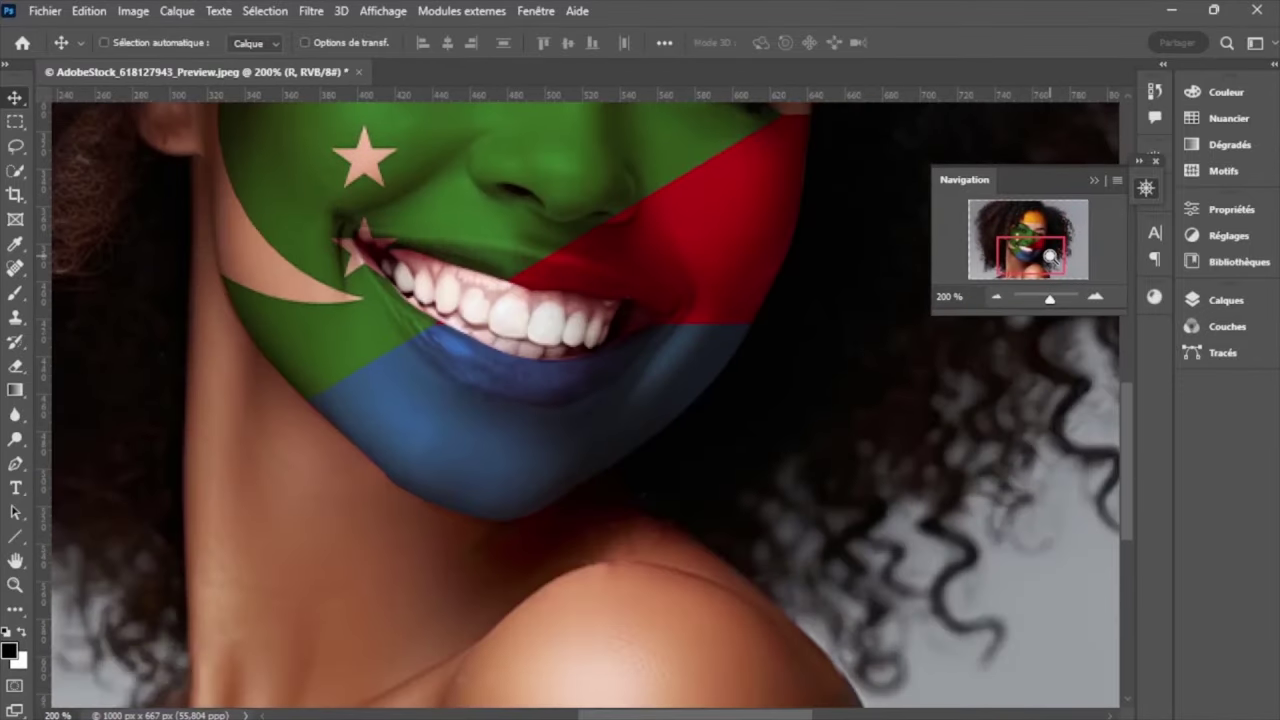
{"action": "key", "text": "ctrl+minus"}
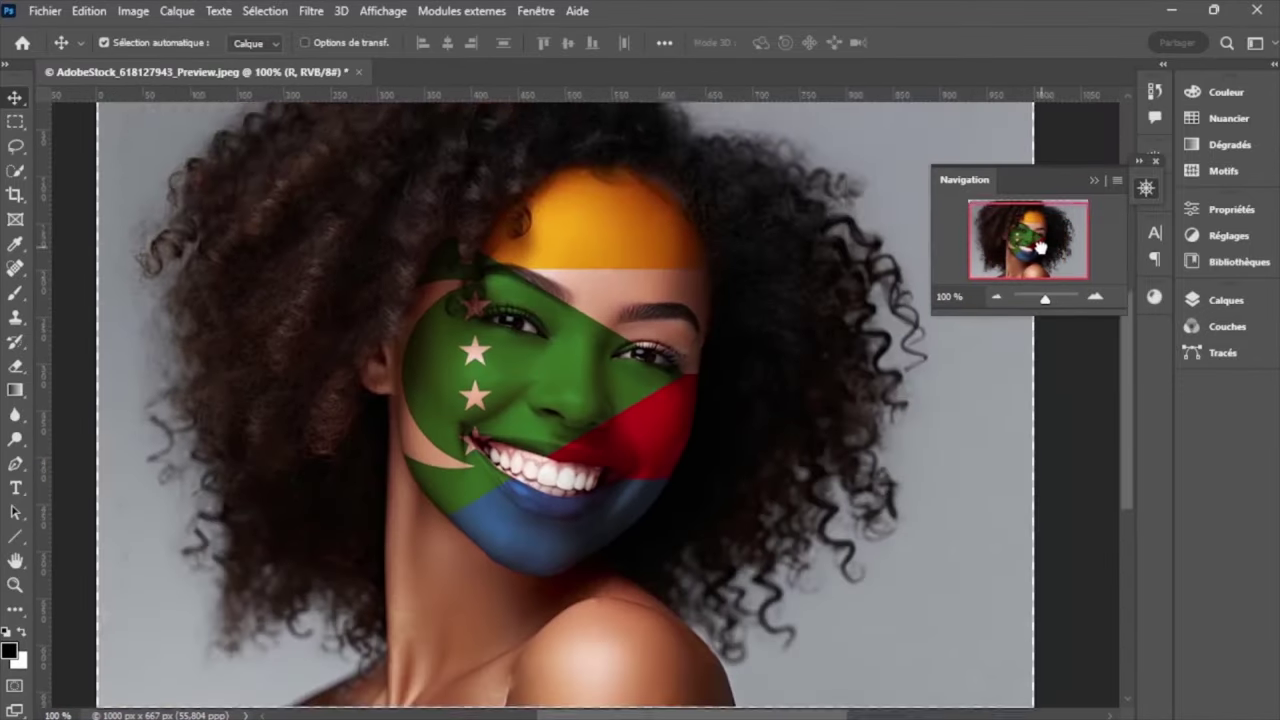
{"action": "left_click_drag", "start_coordinate": [1040, 246], "coordinate": [1046, 246]}
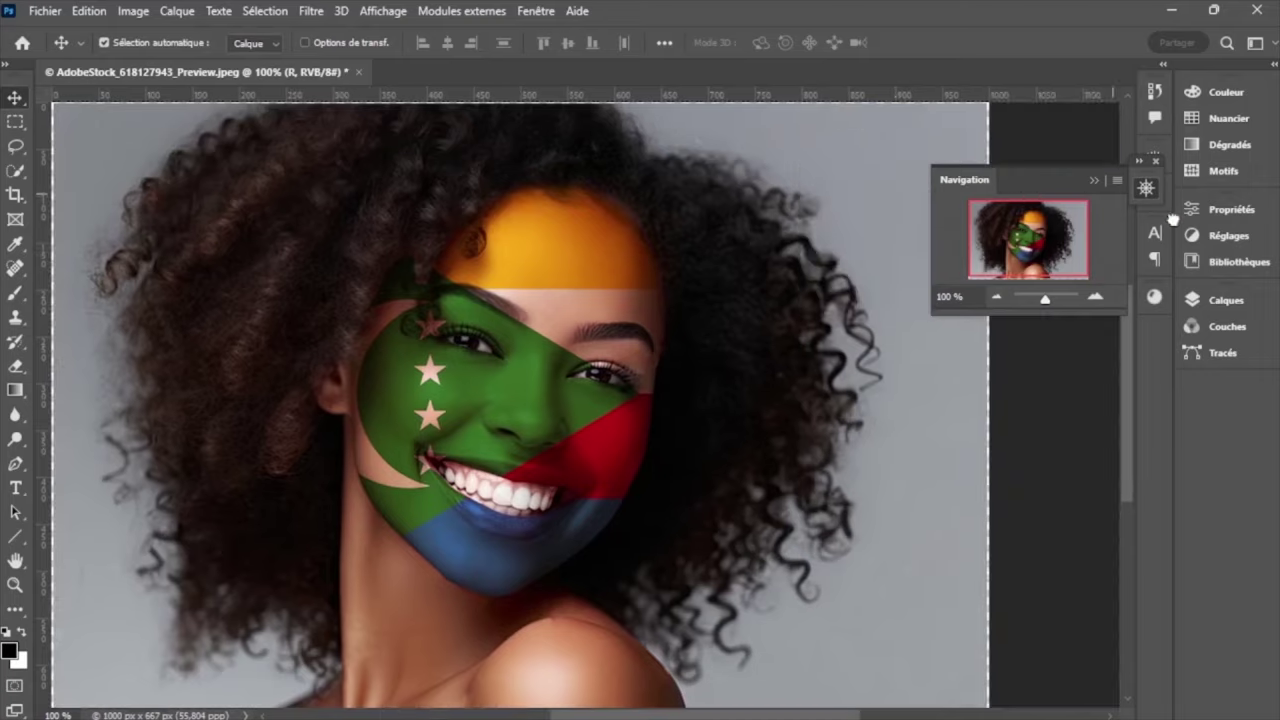